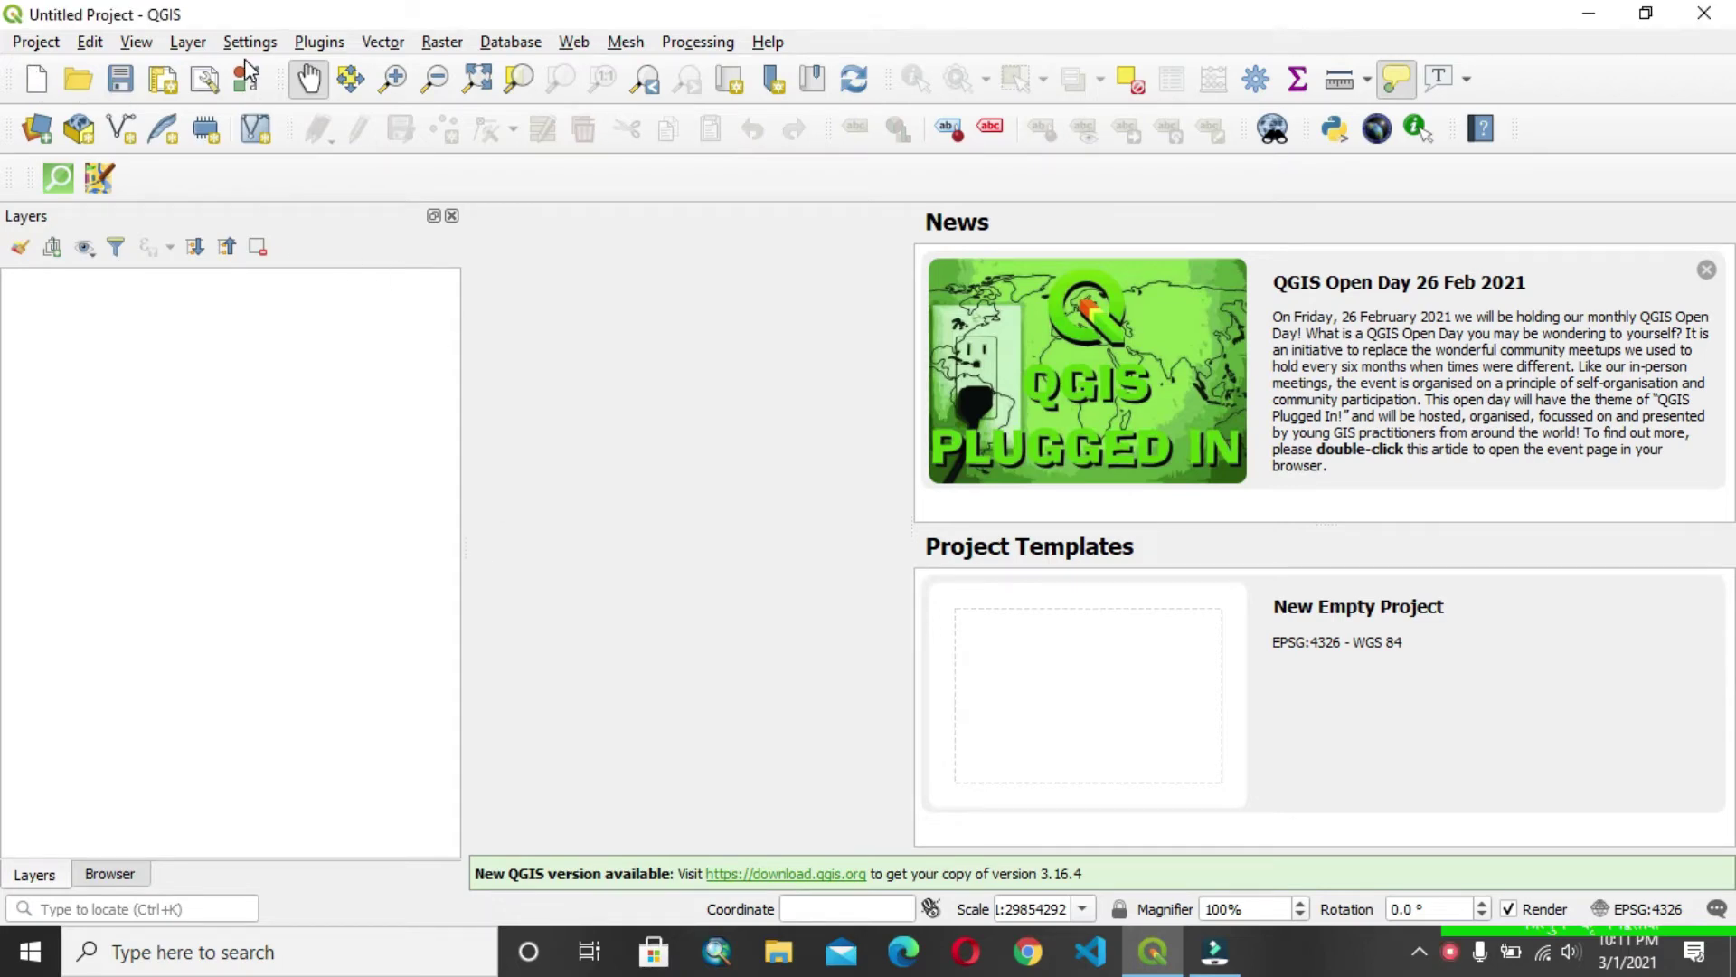
Open the Data Source Manager on its Vector page from the Layer menu.
click(184, 44)
mouse_move(866, 206)
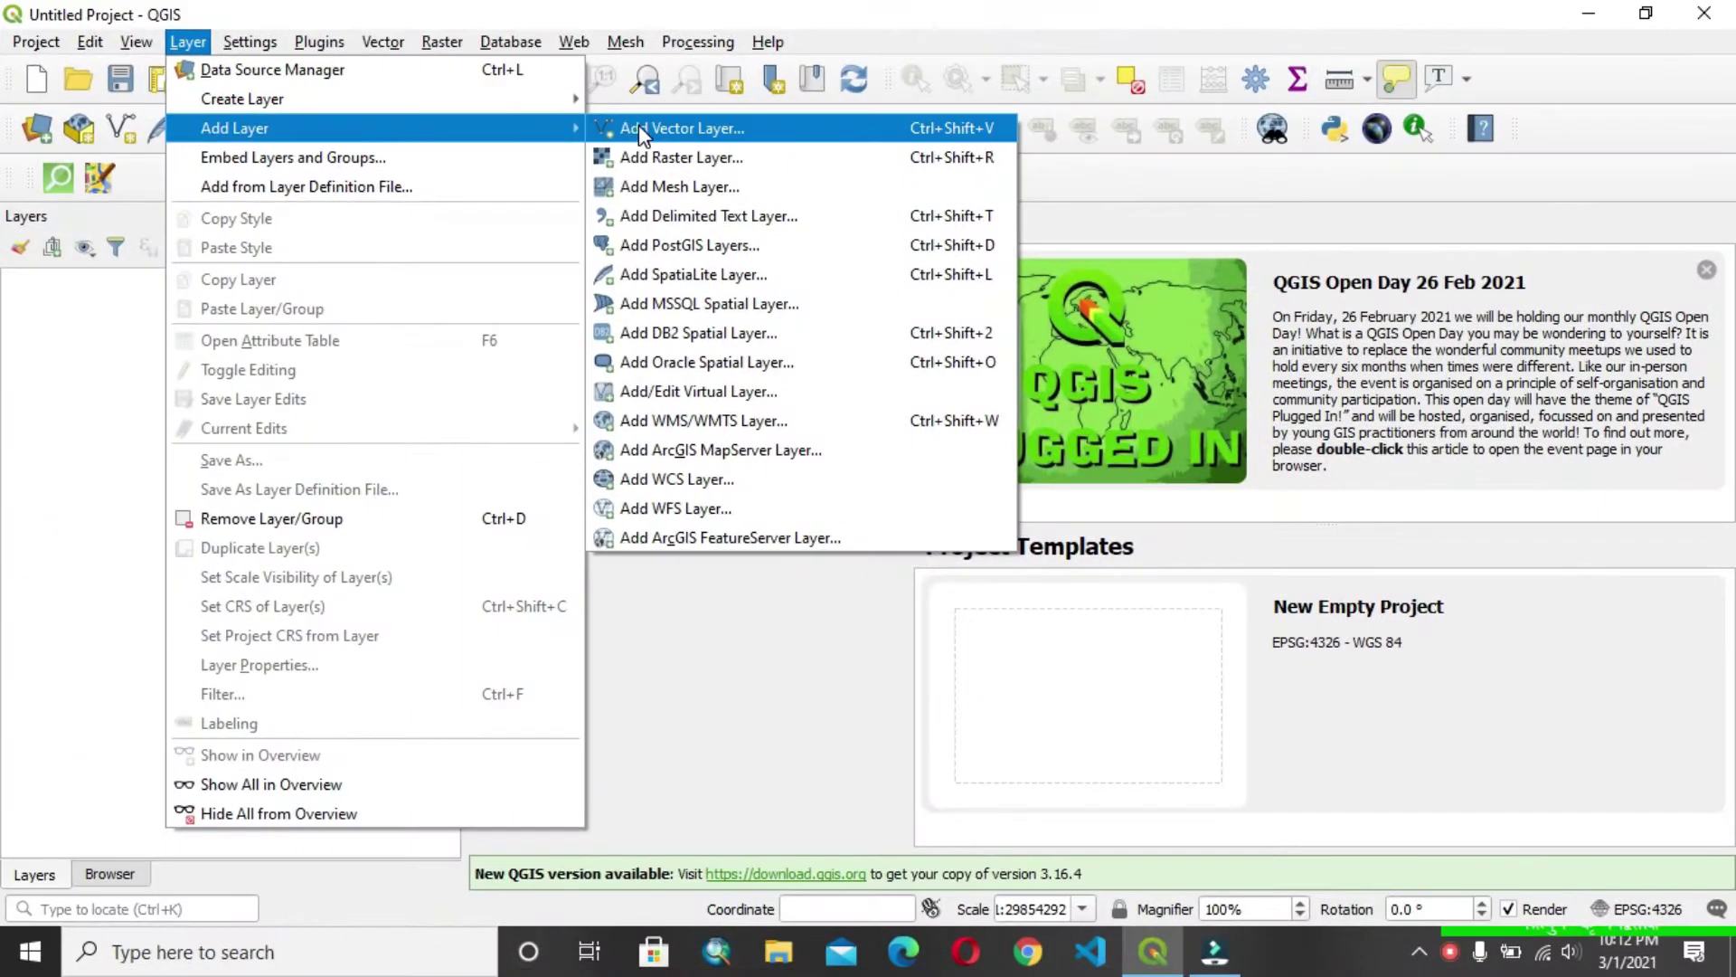
click(639, 125)
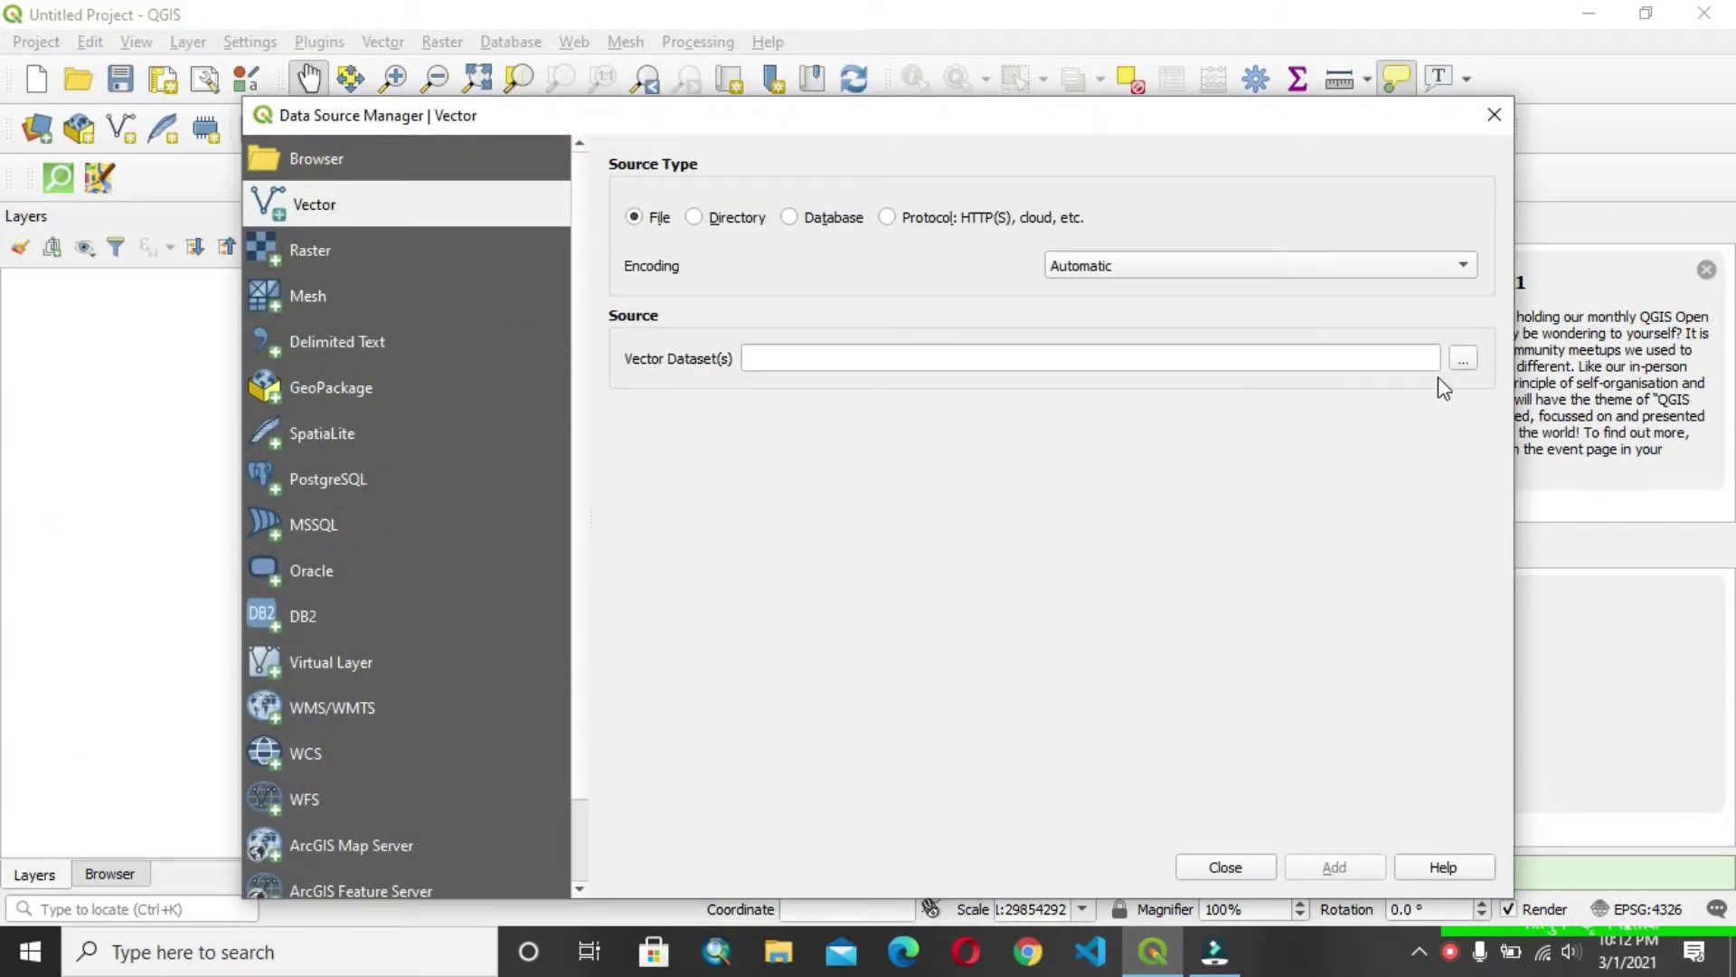
Browse to G: > gistotaldata > Day 1 > Nepaldata and pick Districts.shp.
click(1463, 360)
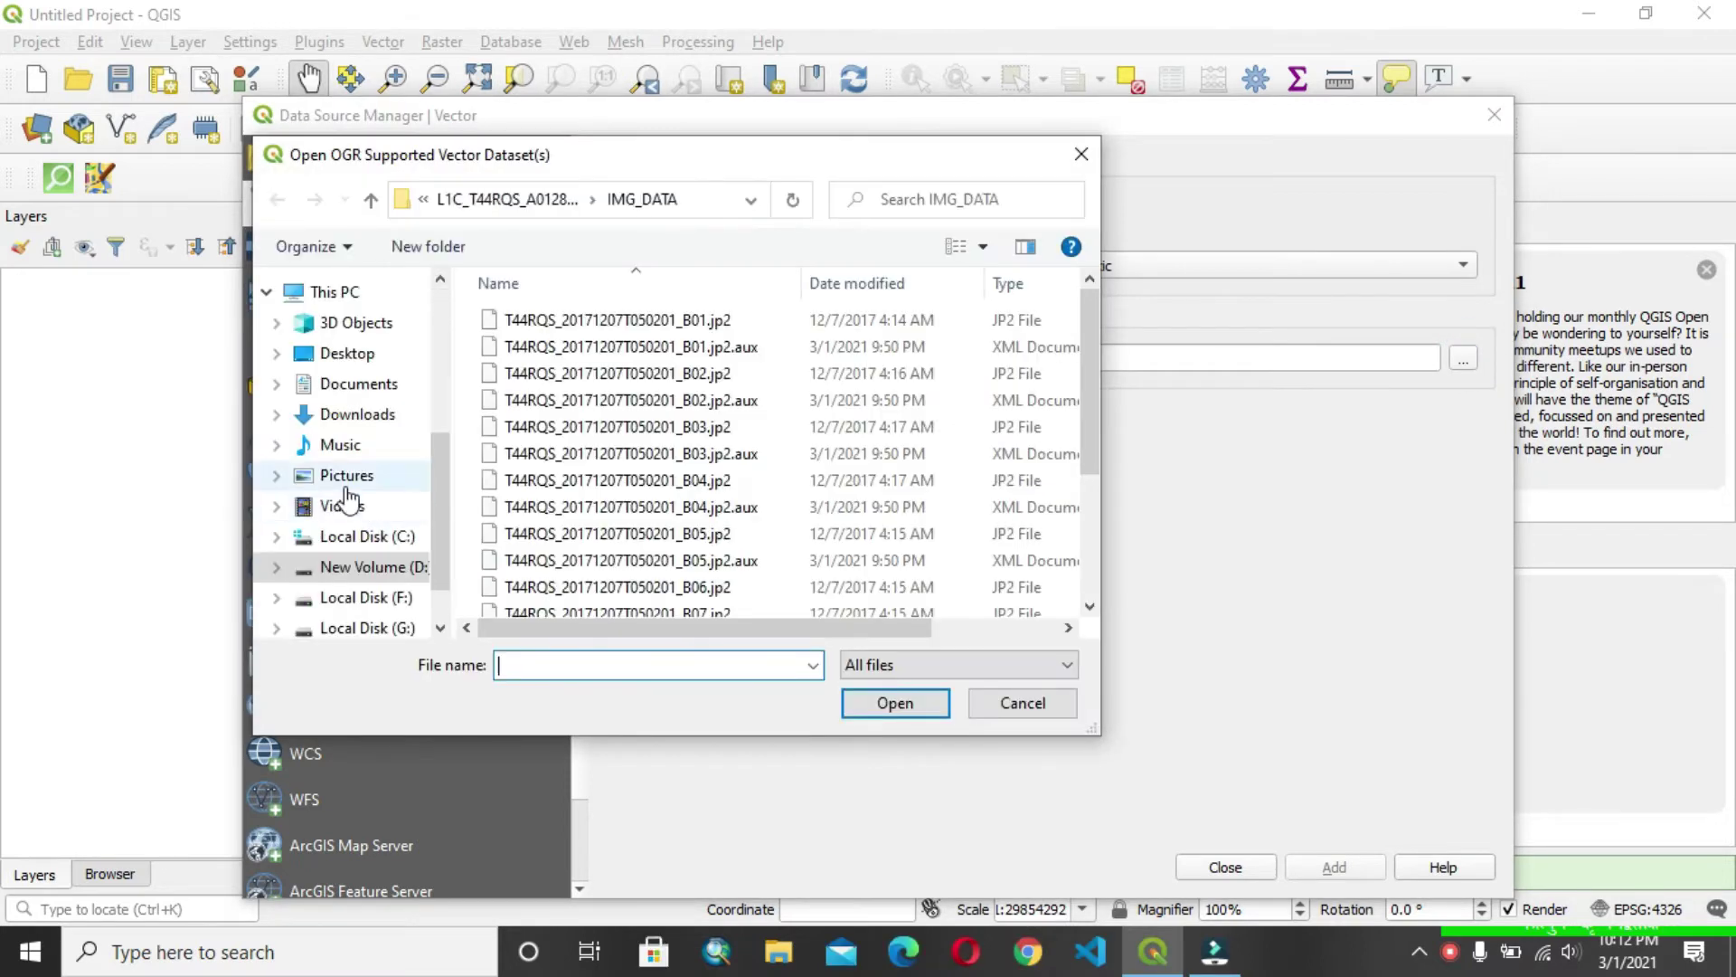
scroll(353, 549, down, 1)
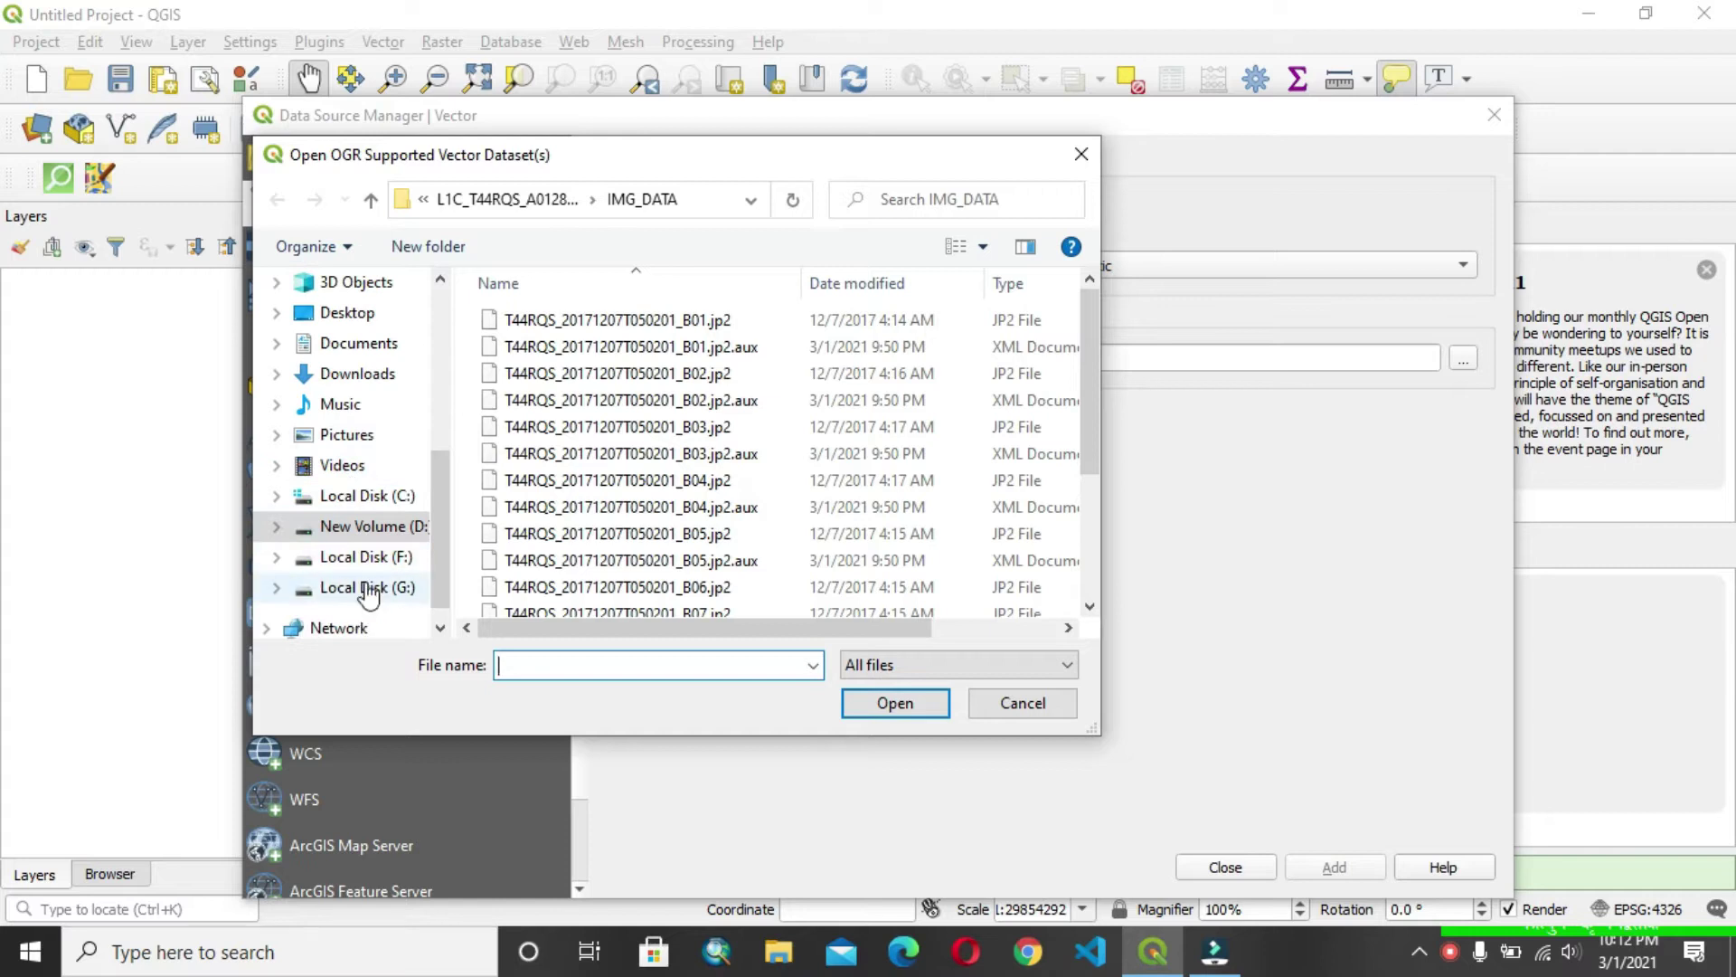
click(364, 589)
scroll(563, 445, down, 1)
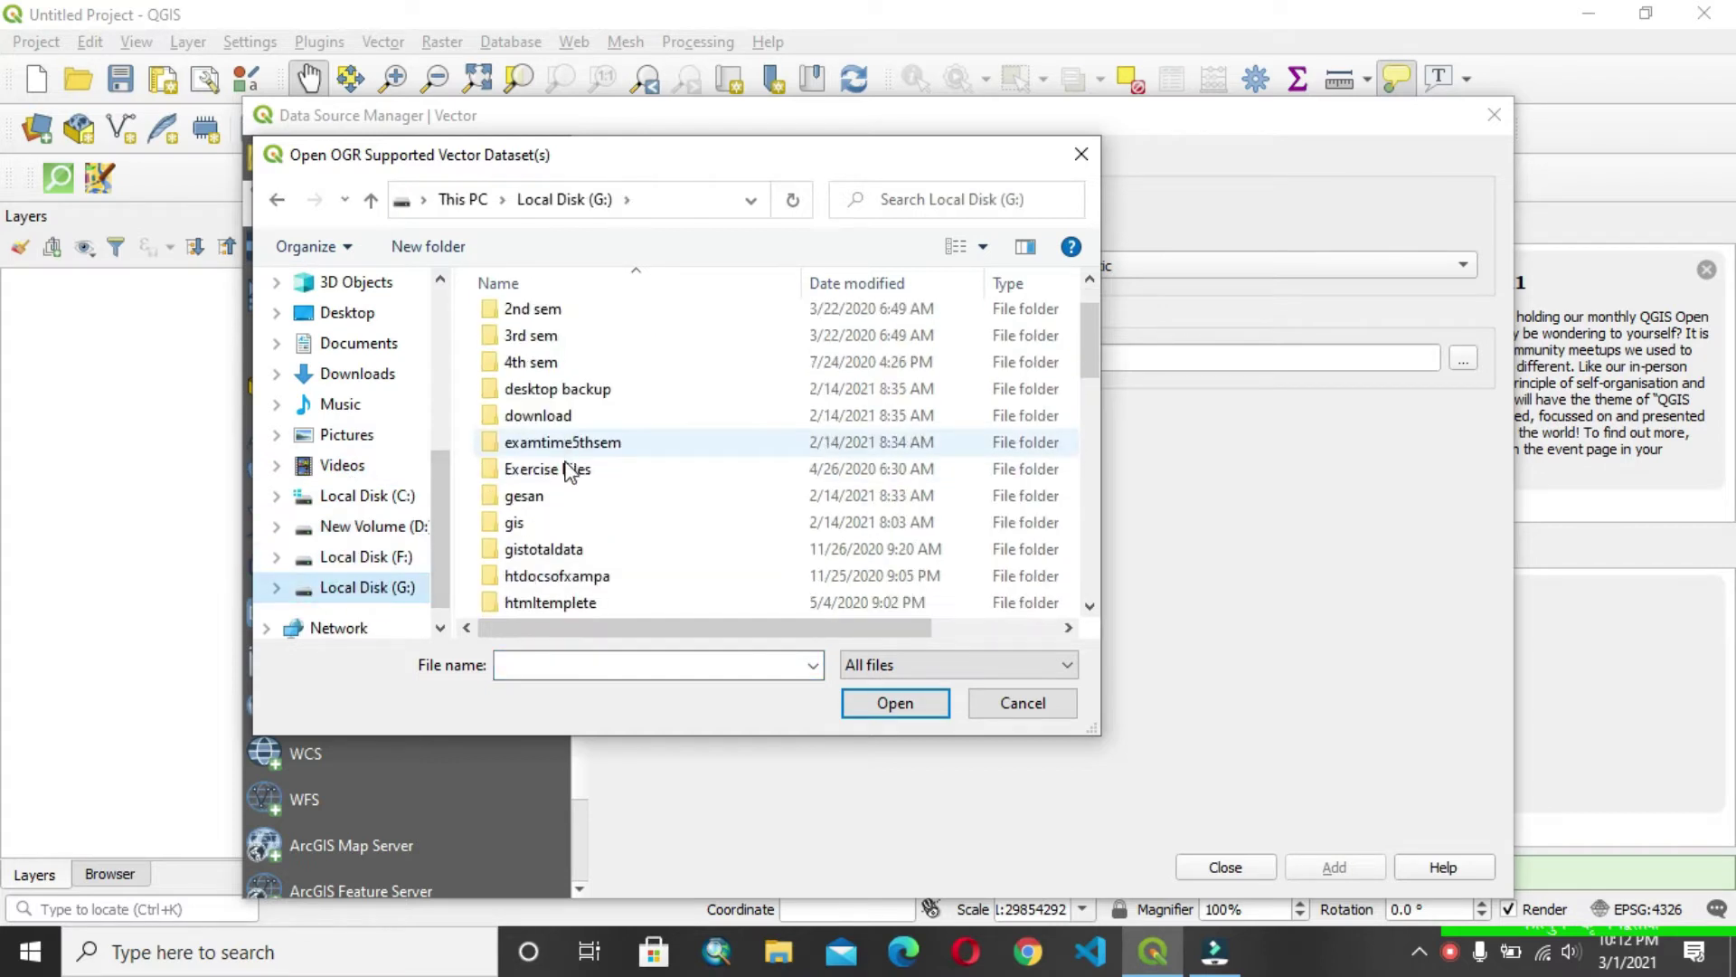
scroll(570, 475, down, 1)
click(569, 471)
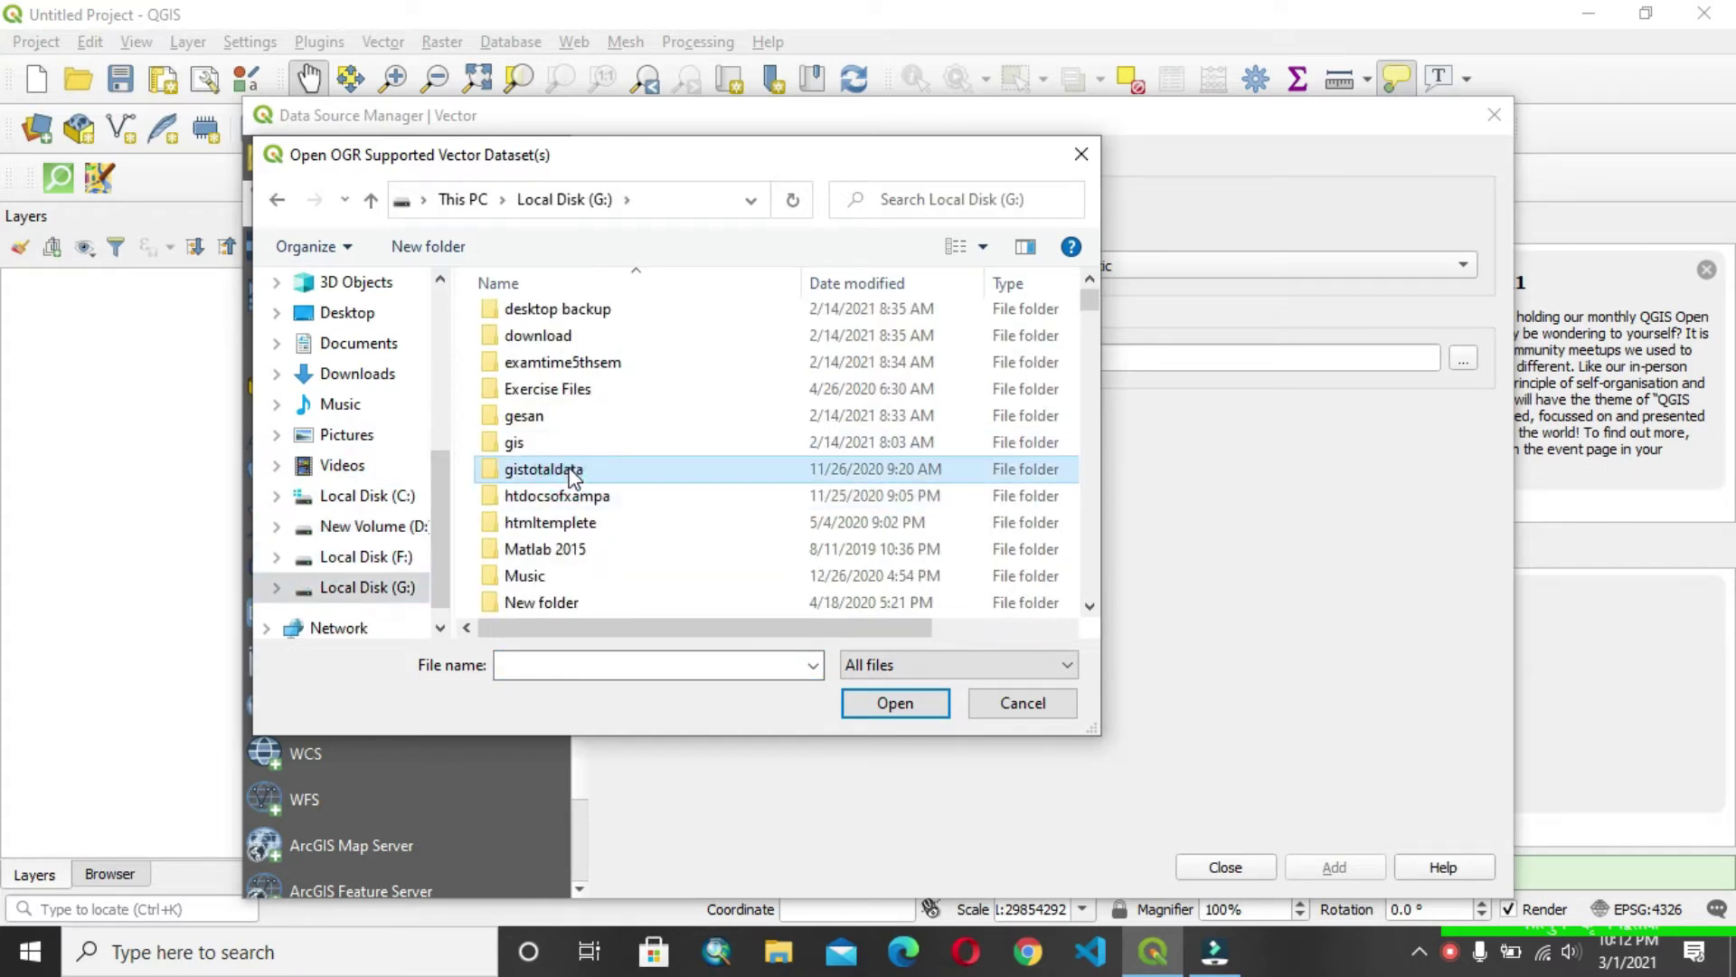
double_click(569, 470)
scroll(549, 471, down, 1)
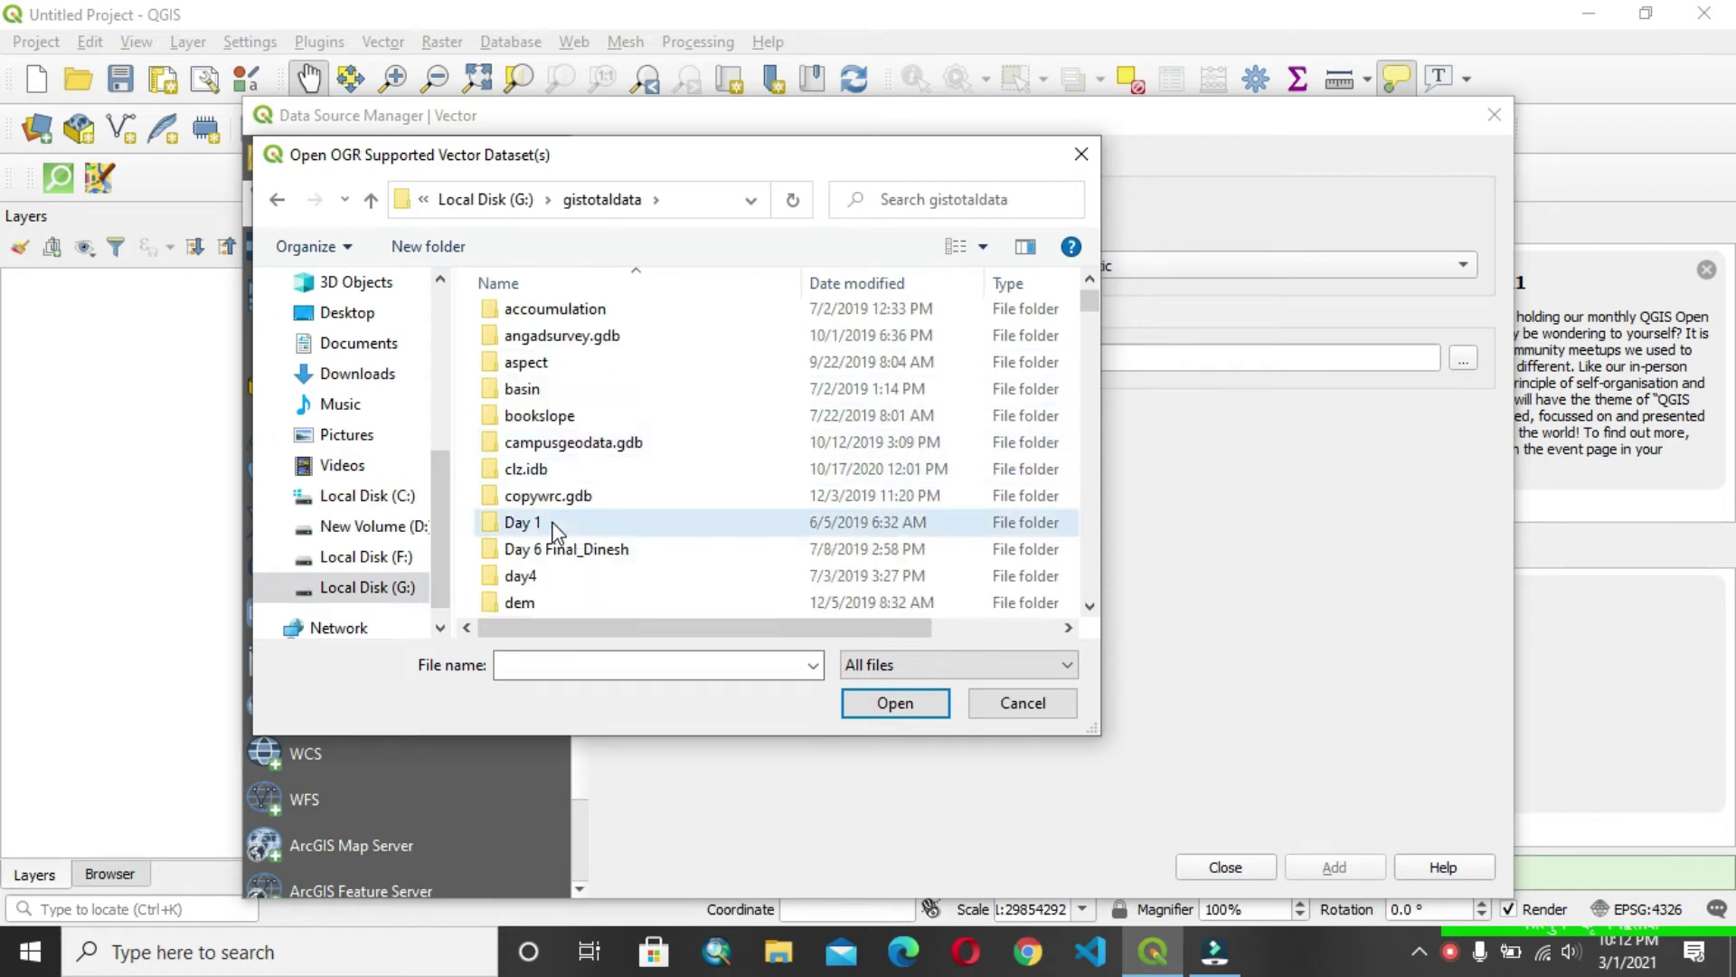
click(550, 524)
key(Return)
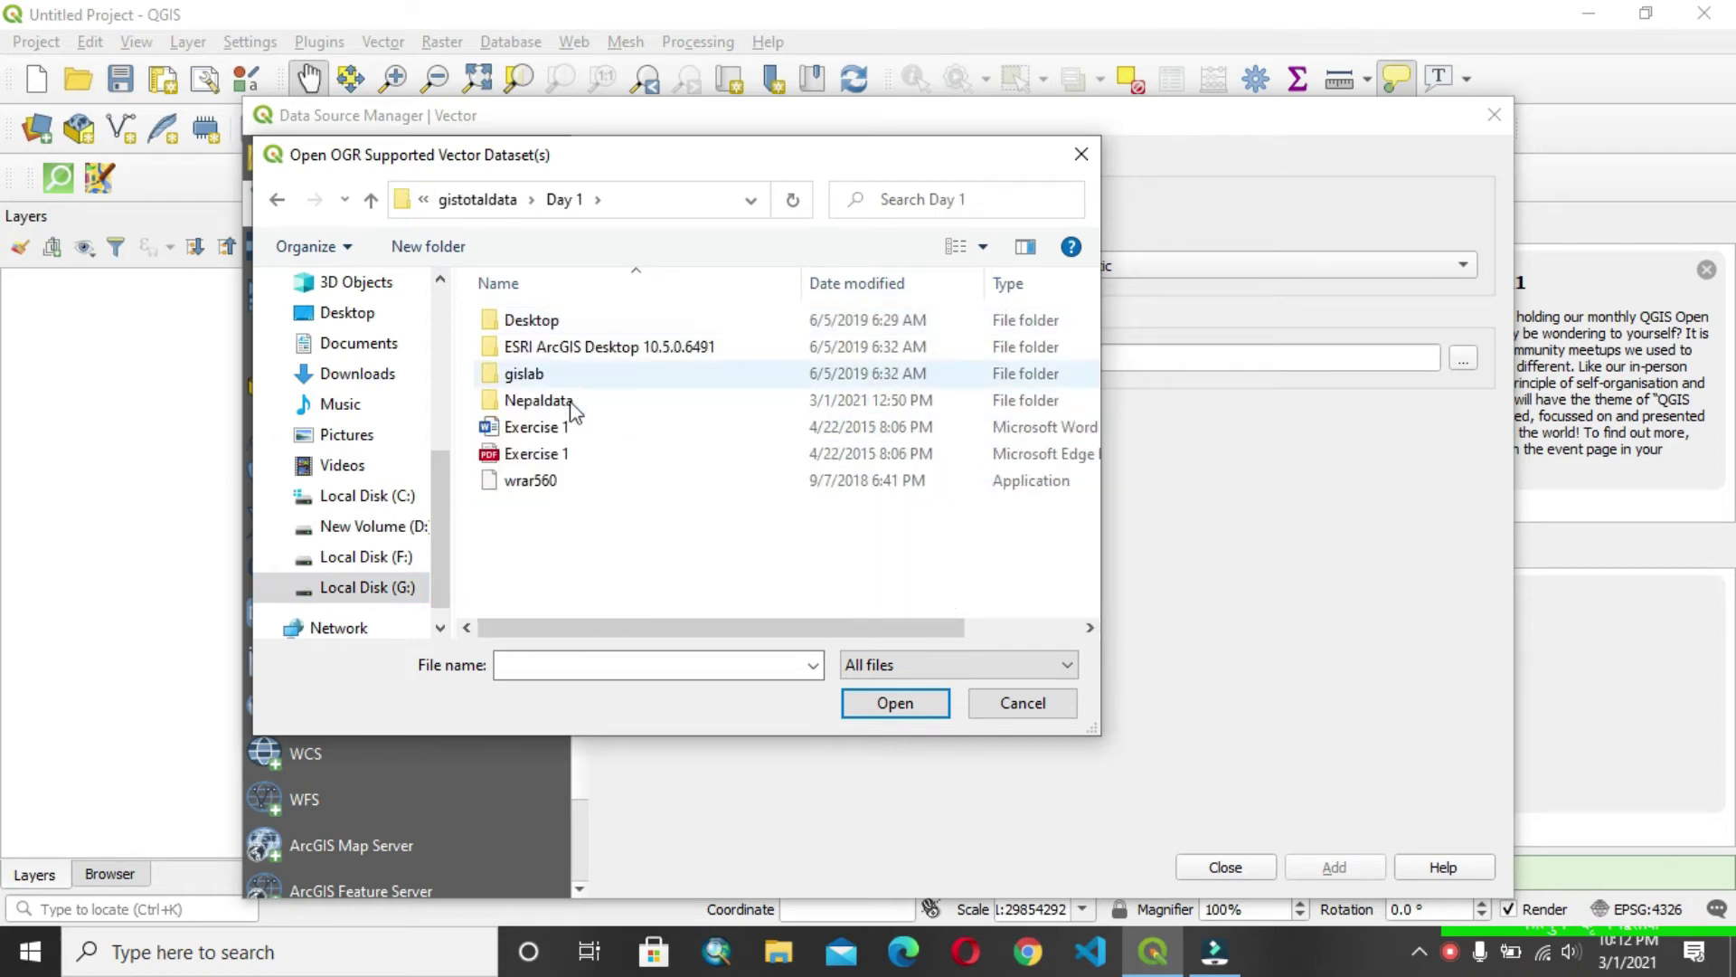
click(569, 401)
double_click(571, 402)
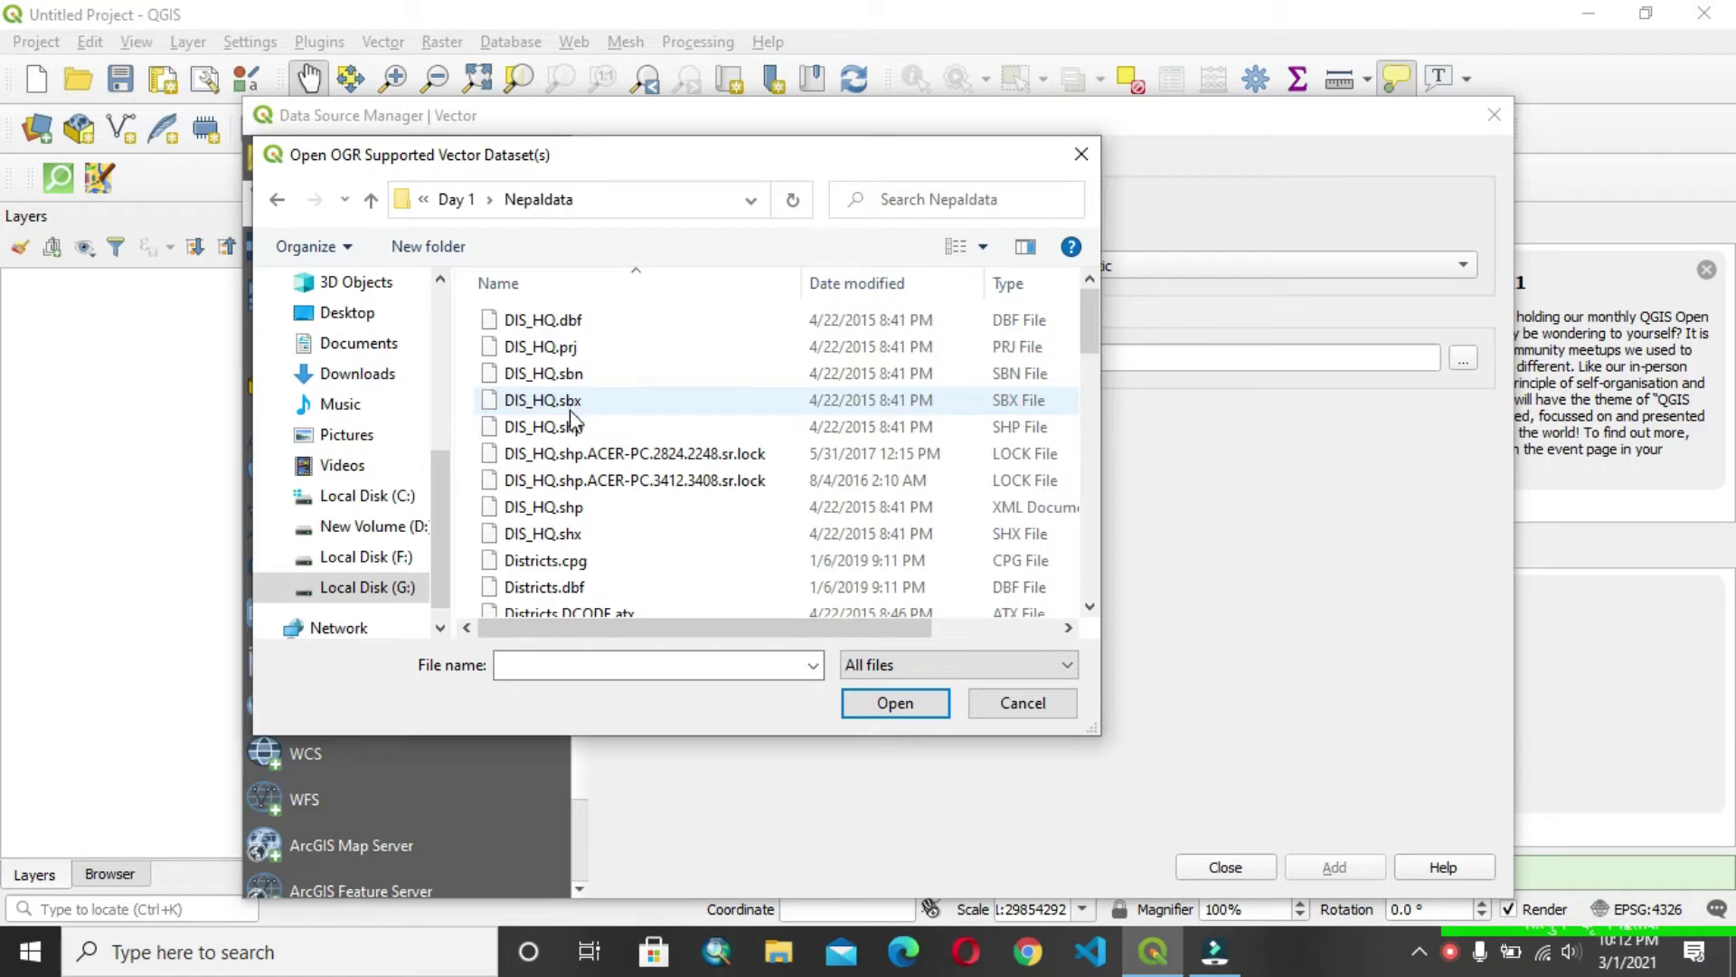
scroll(571, 424, down, 1)
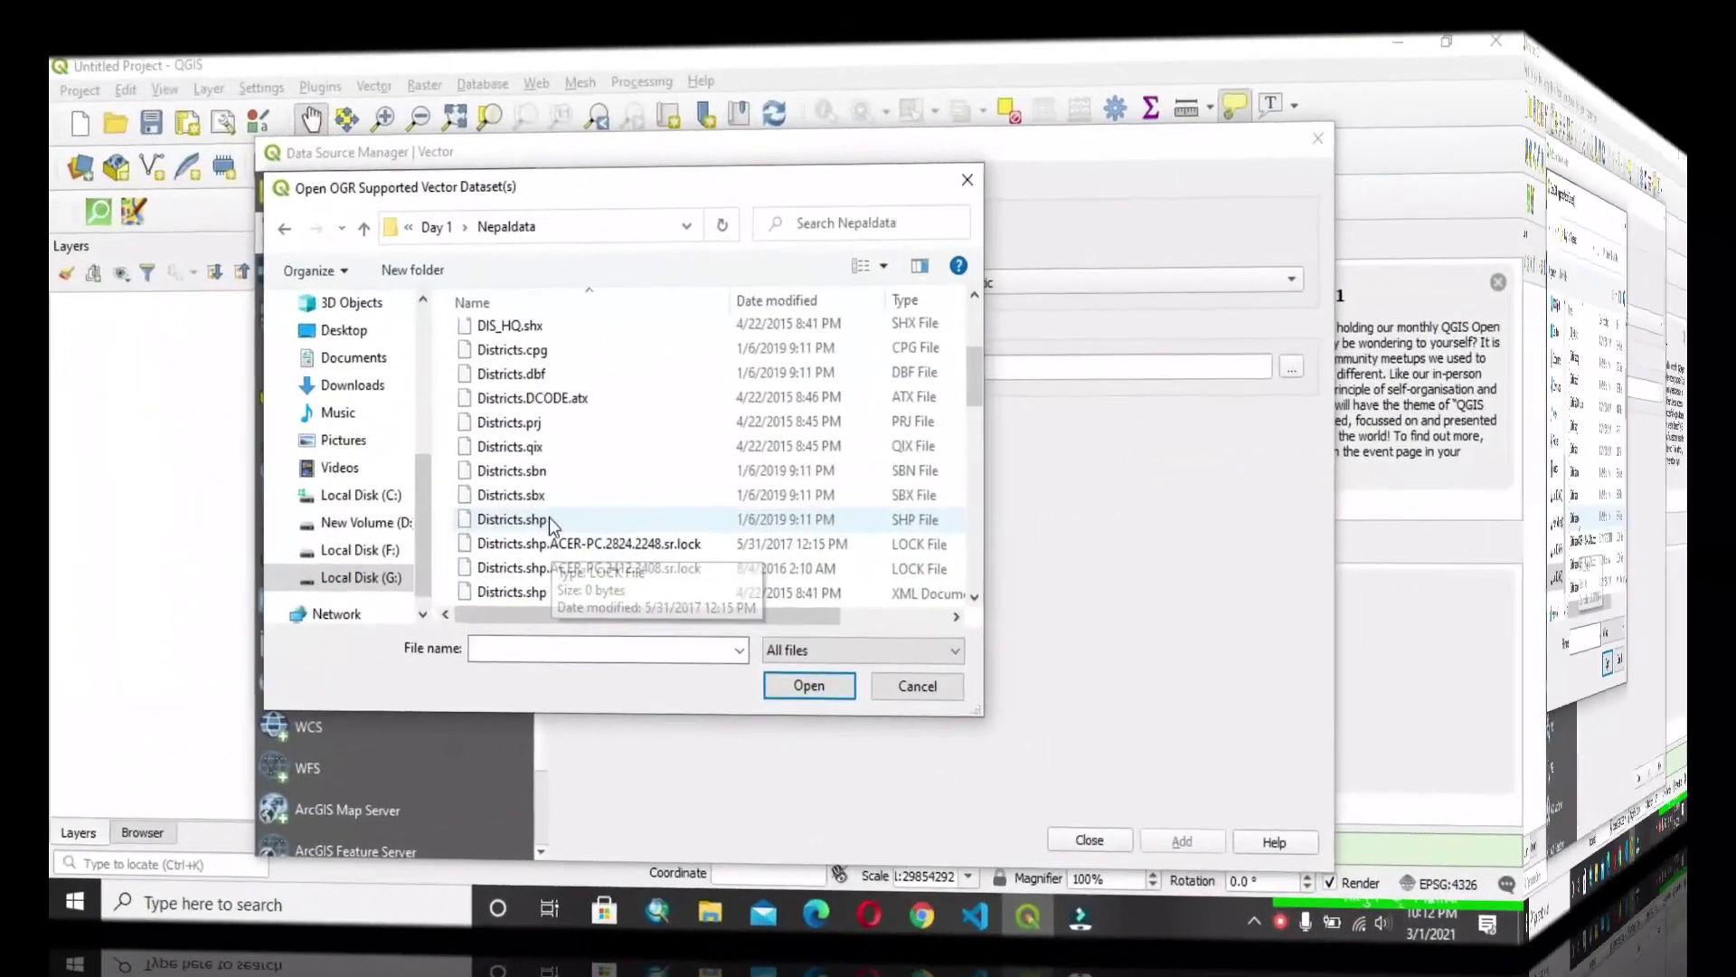
click(550, 512)
Confirm Districts.shp, add it as a layer, and close the Data Source Manager.
click(884, 701)
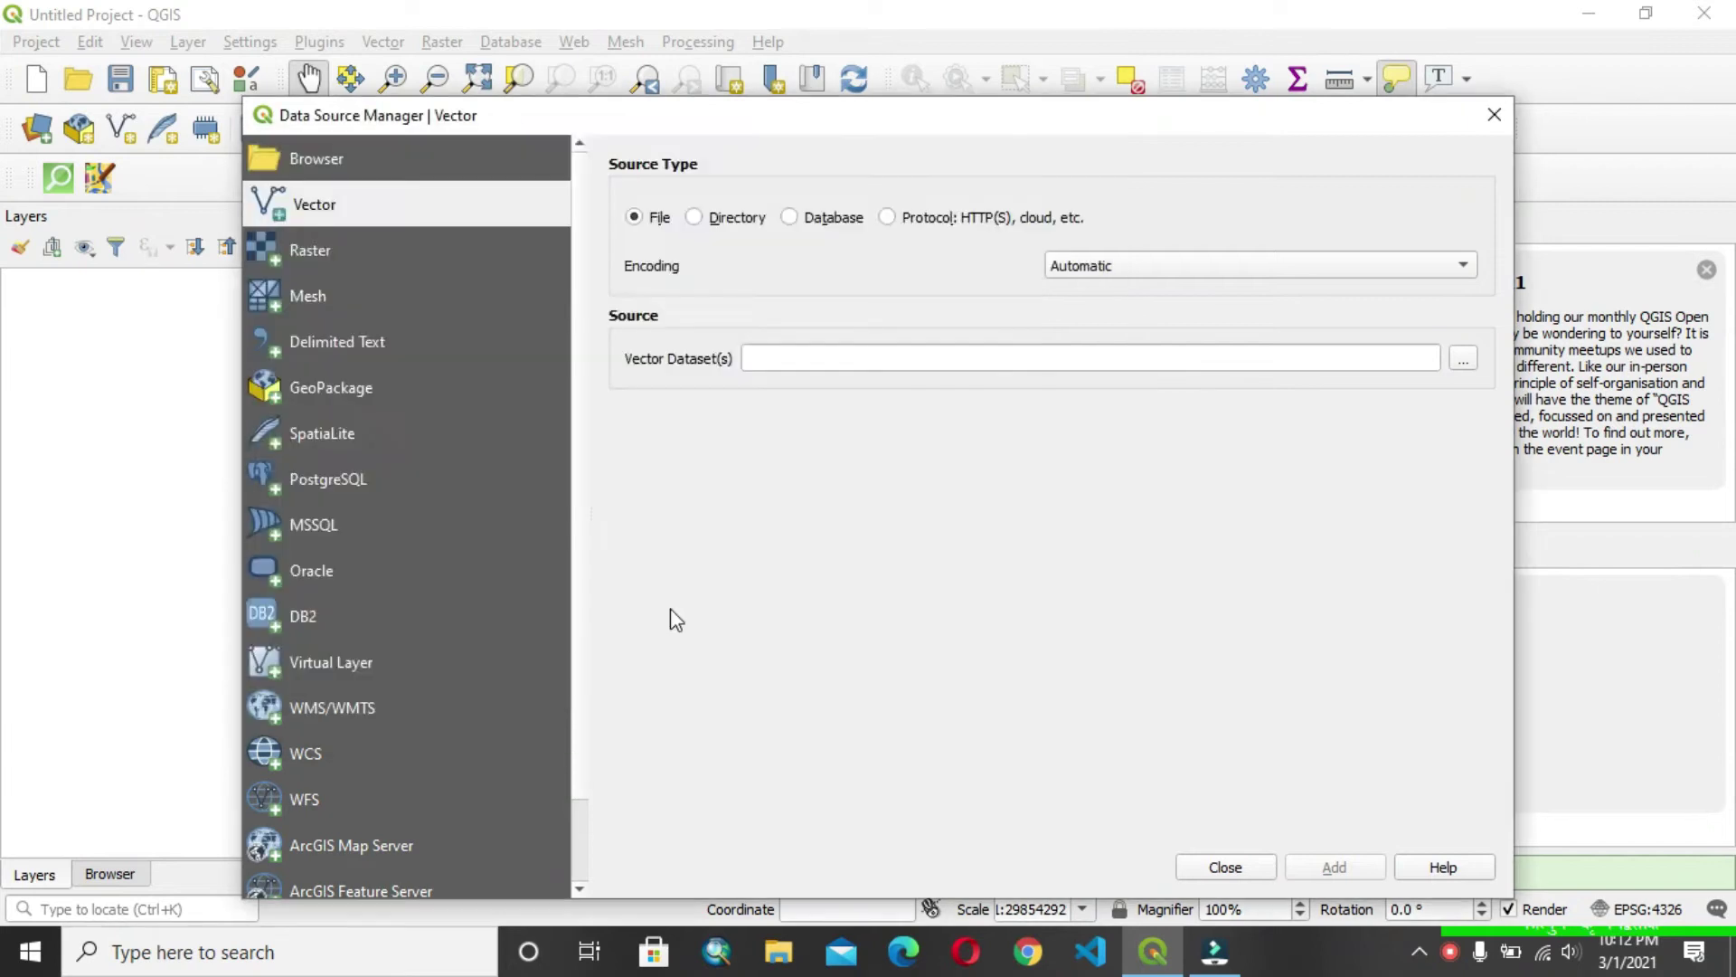
click(1345, 869)
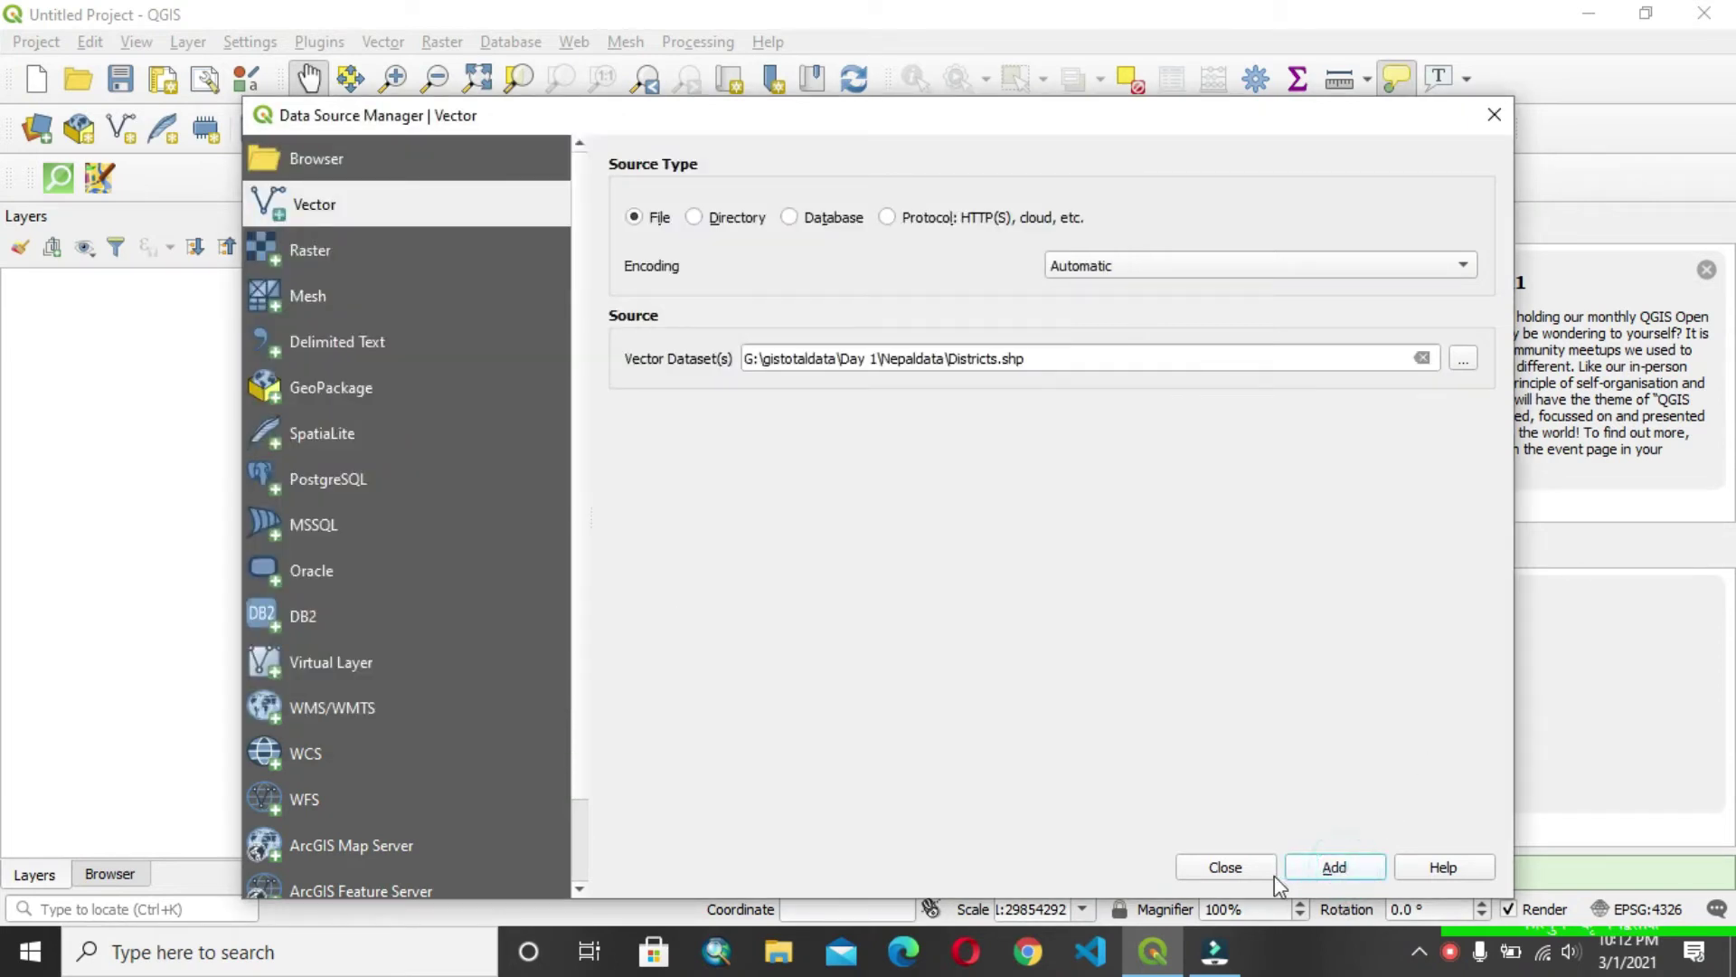
click(1225, 868)
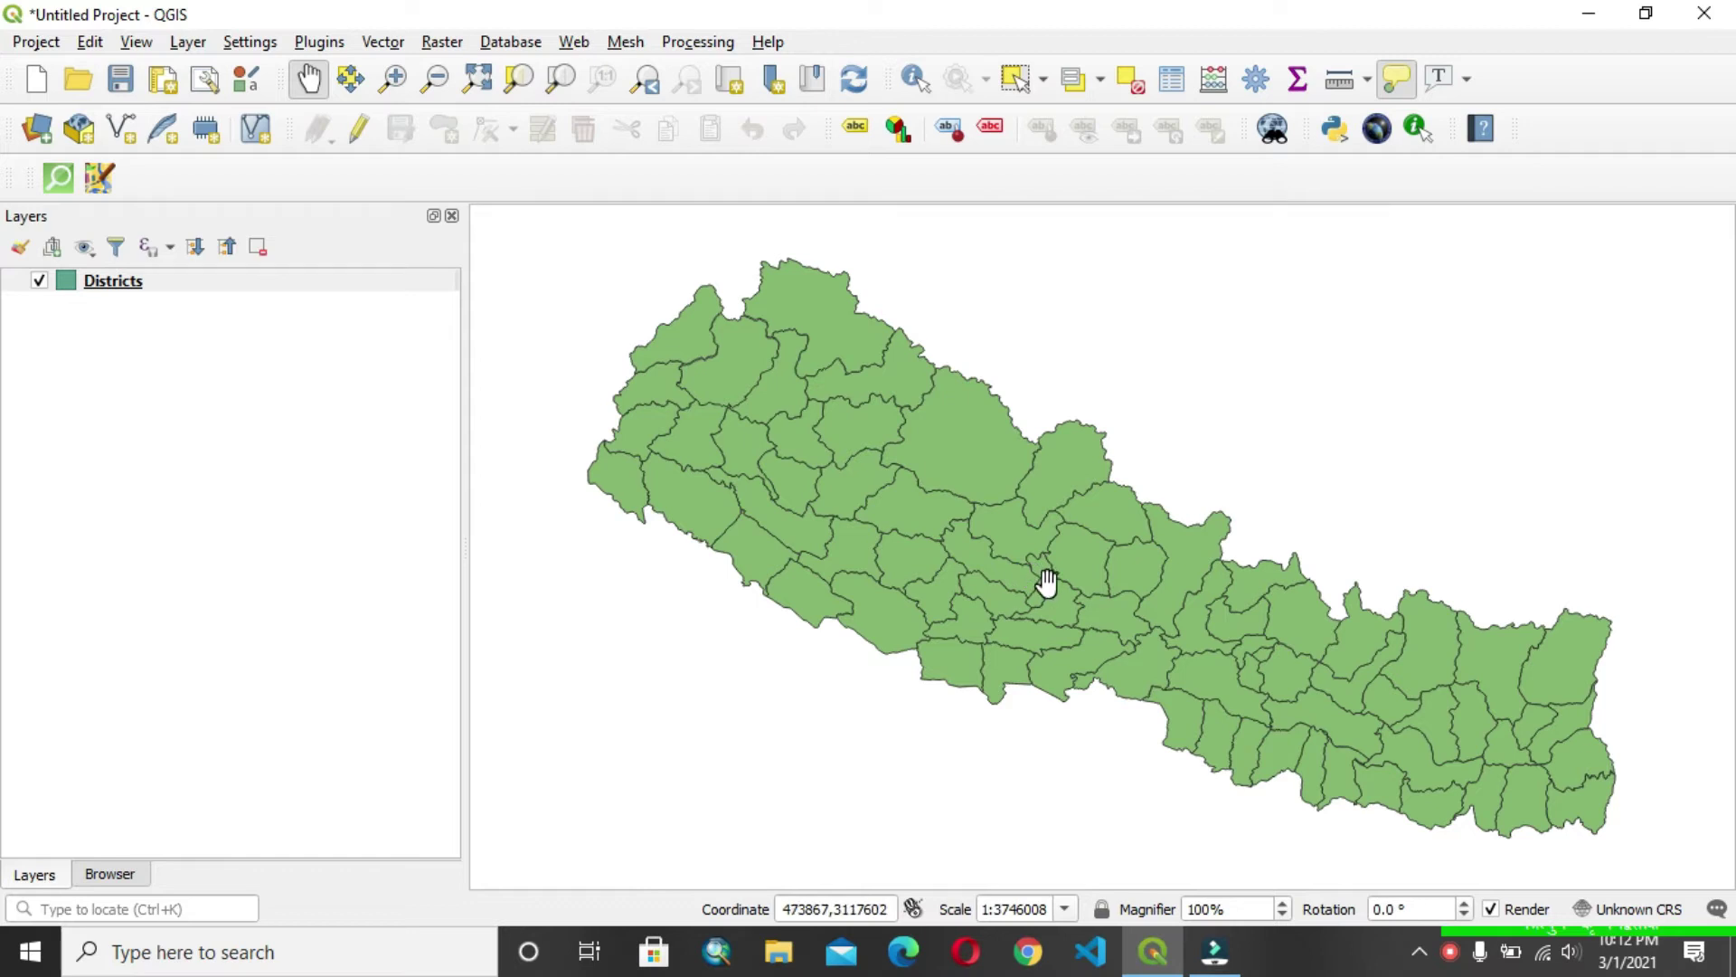
Make Districts the active layer and select the district near the map centre.
click(111, 288)
click(98, 294)
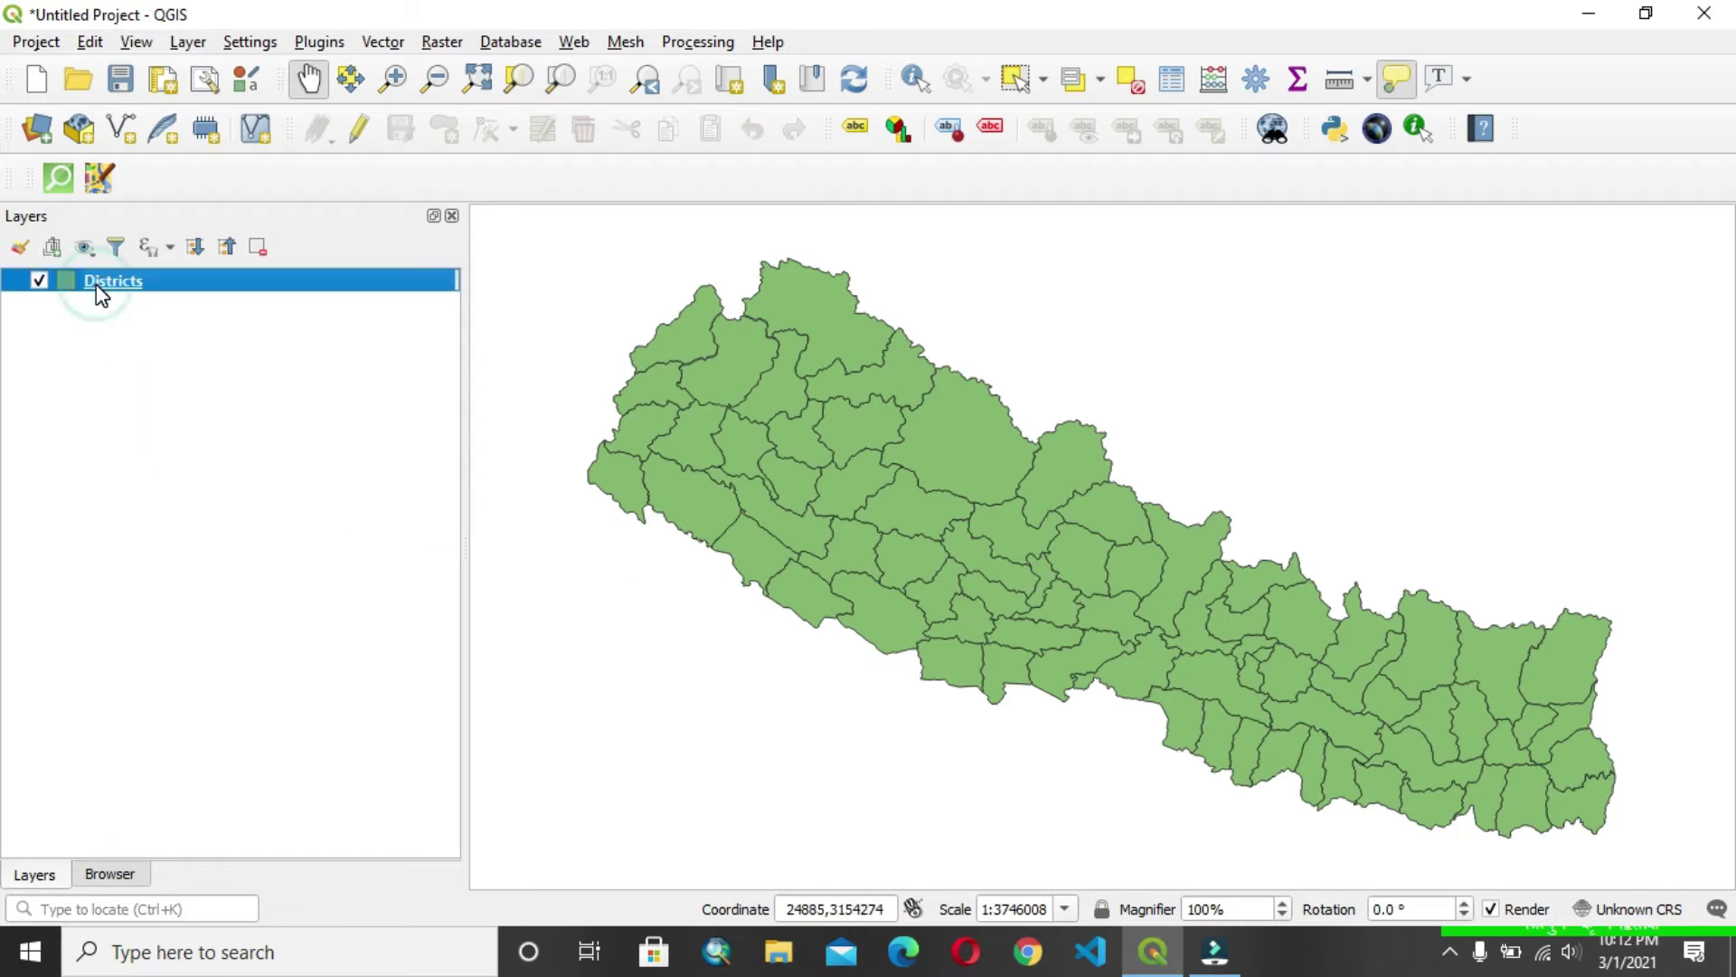
click(1021, 77)
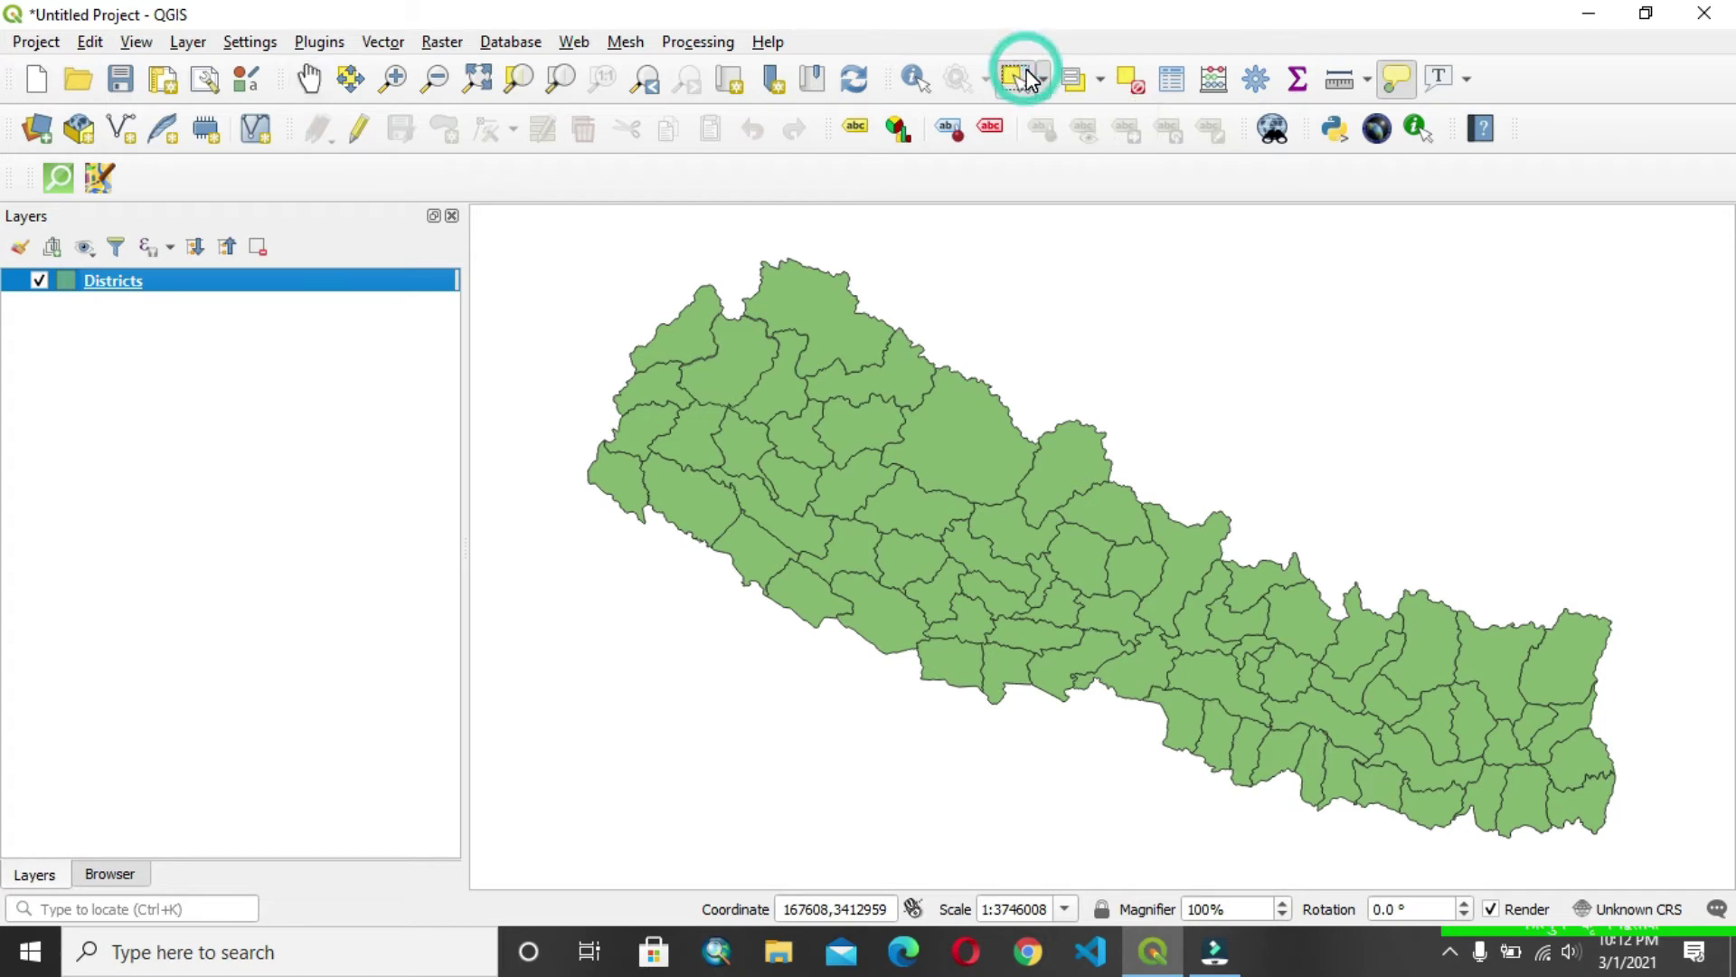
click(1048, 575)
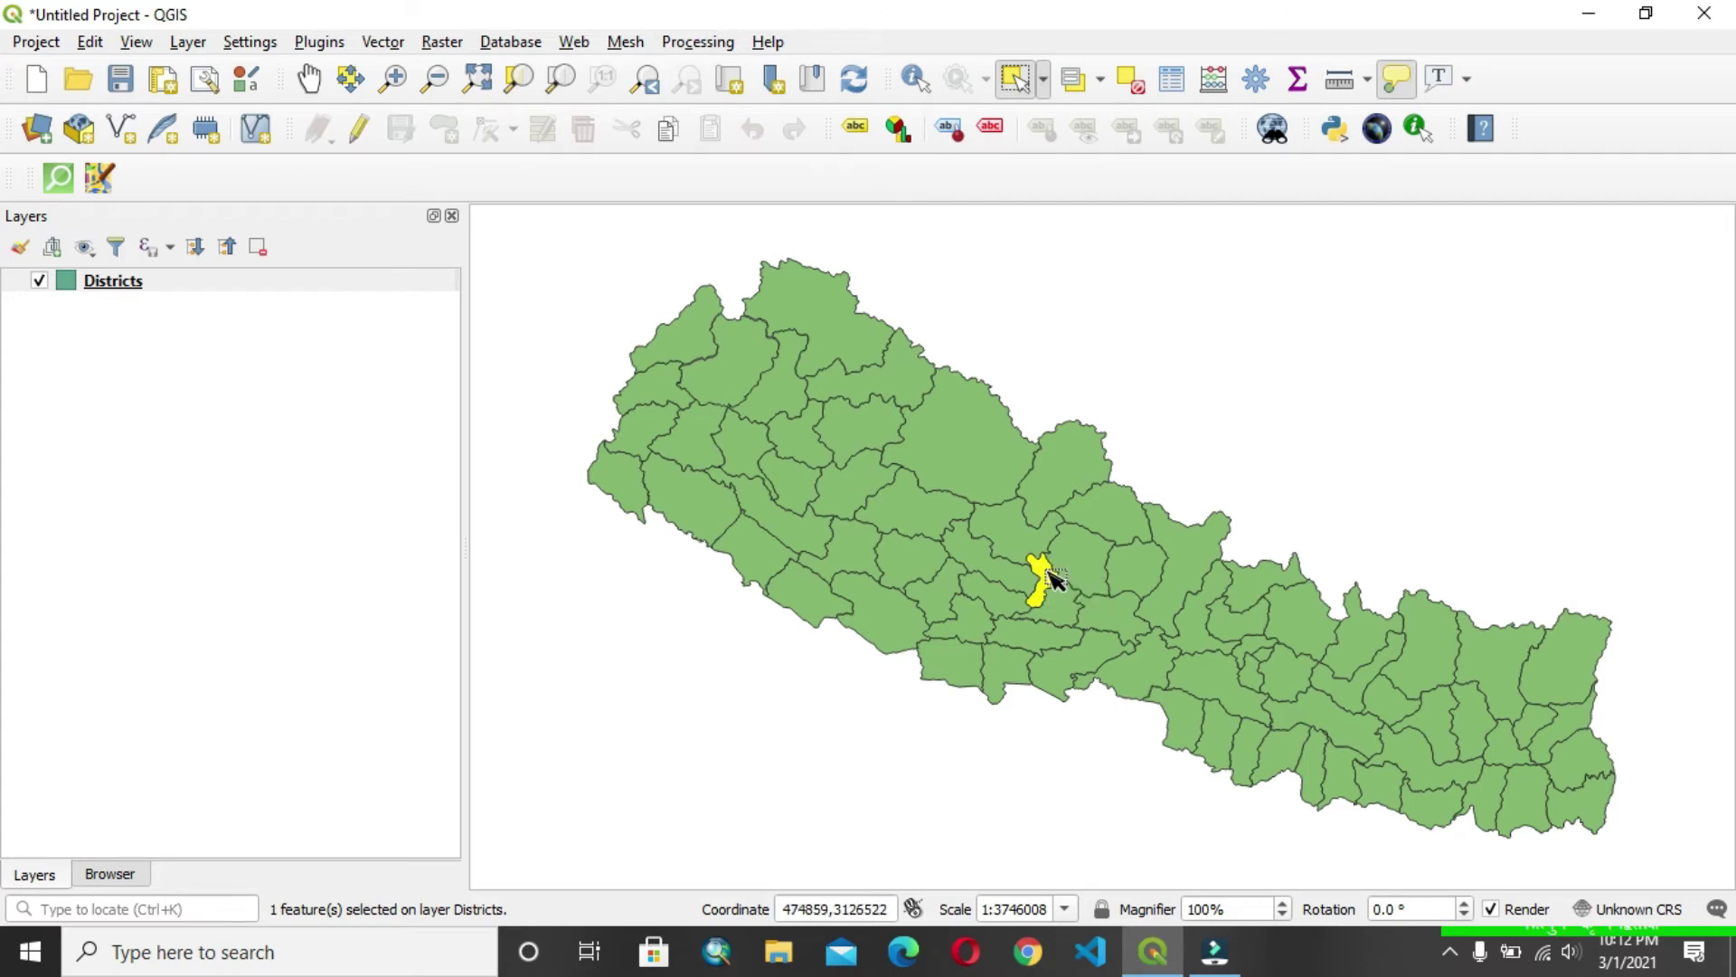
scroll(1052, 576, up, 4)
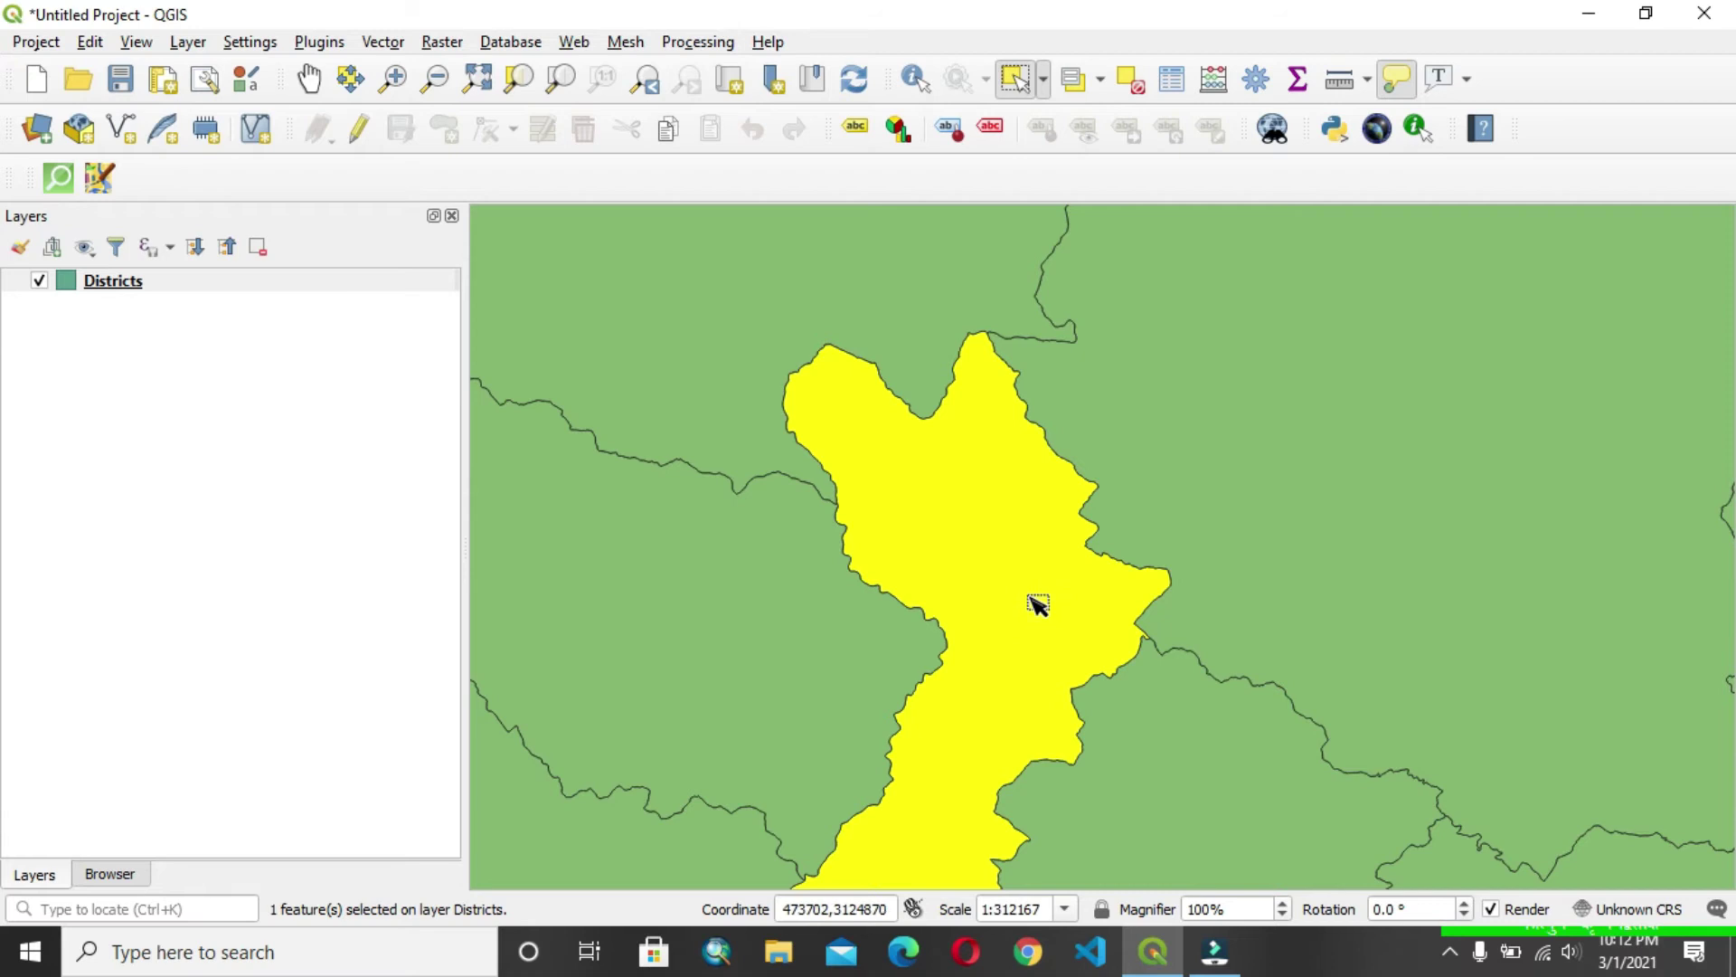
scroll(1035, 605, down, 1)
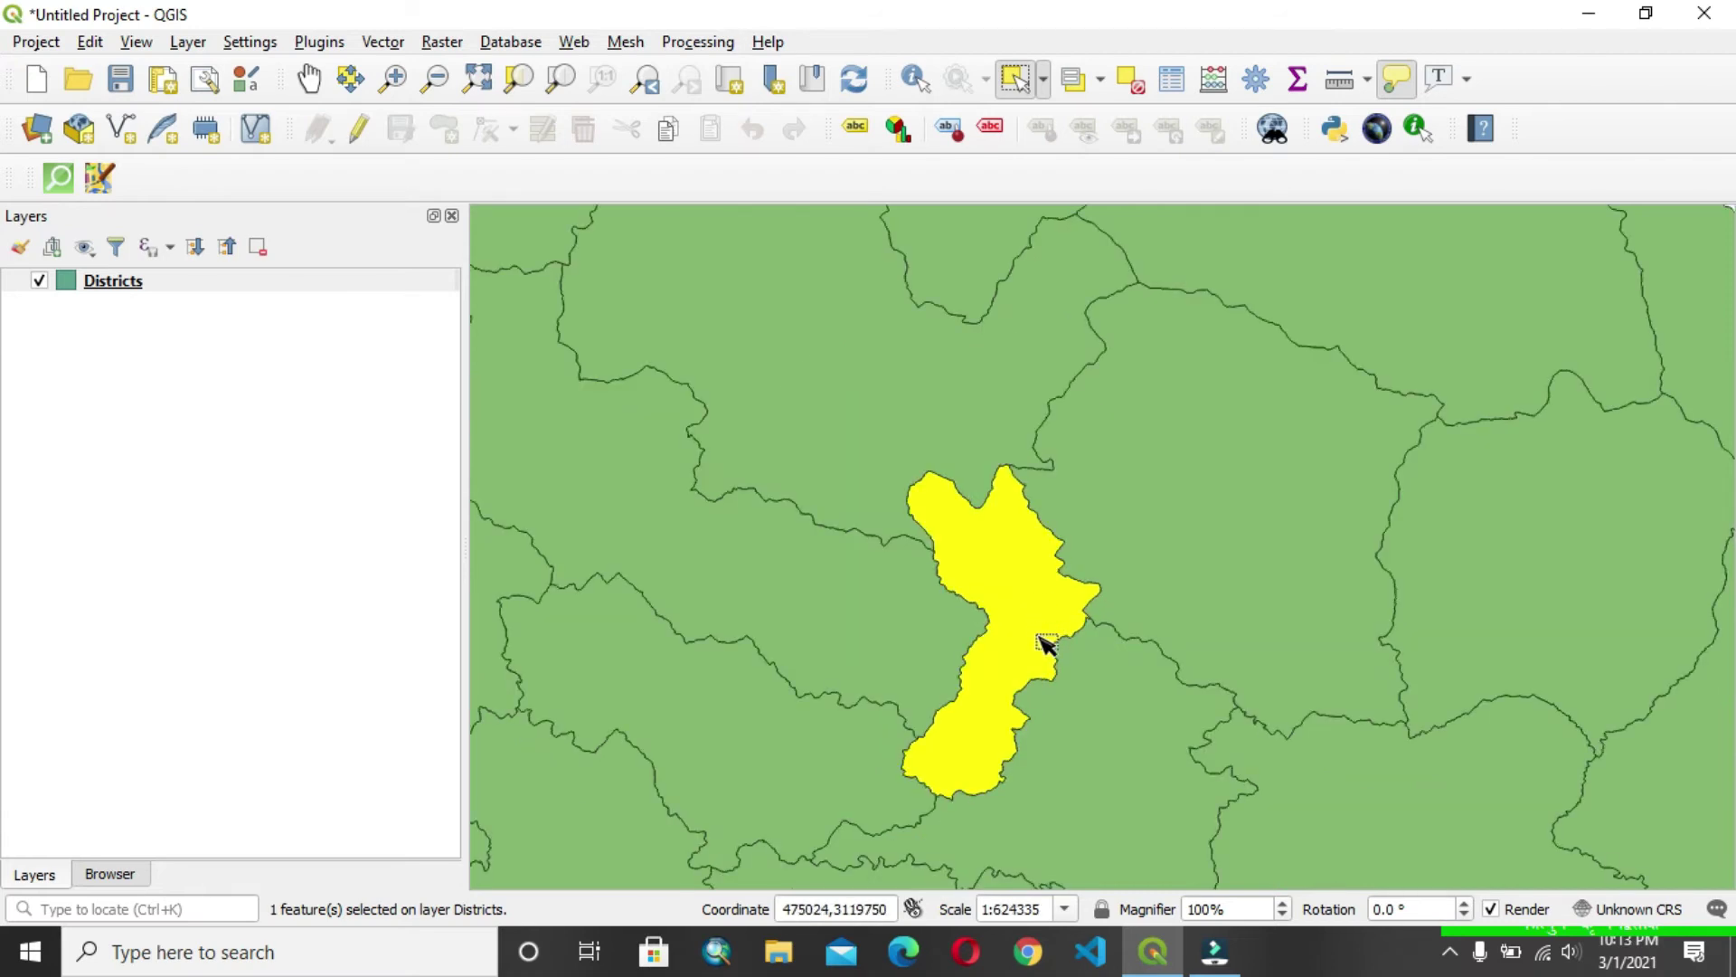
Run Clip on Districts with only the selected district as overlay.
click(385, 43)
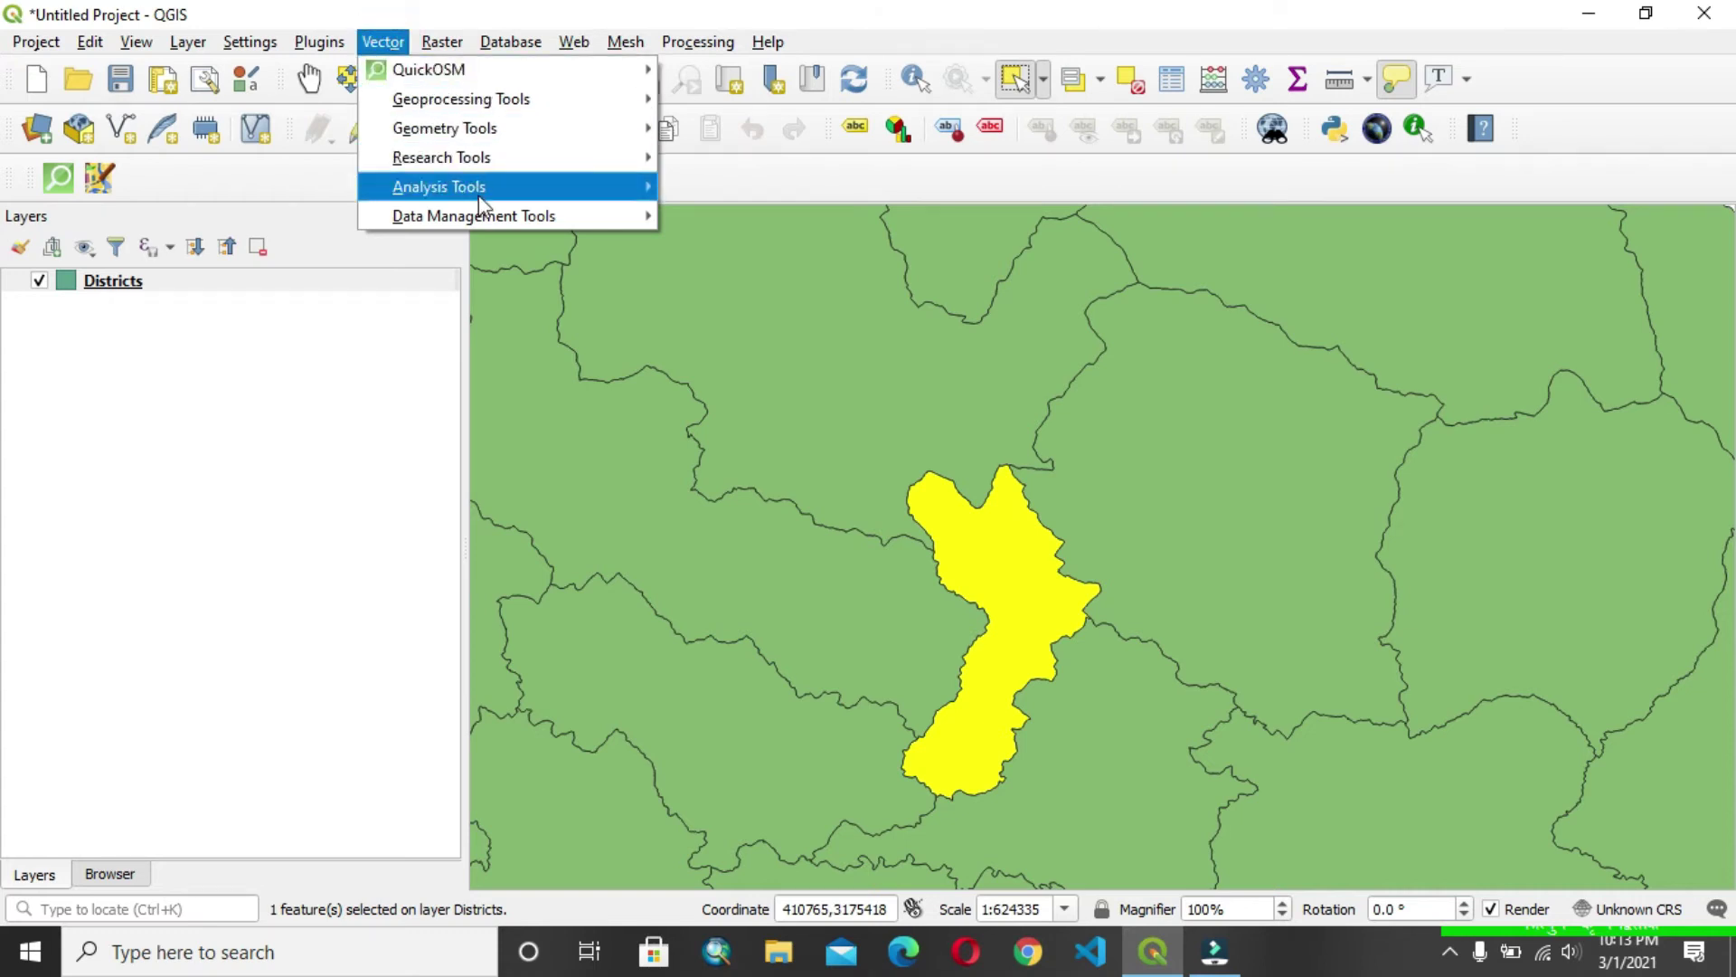
mouse_move(461, 99)
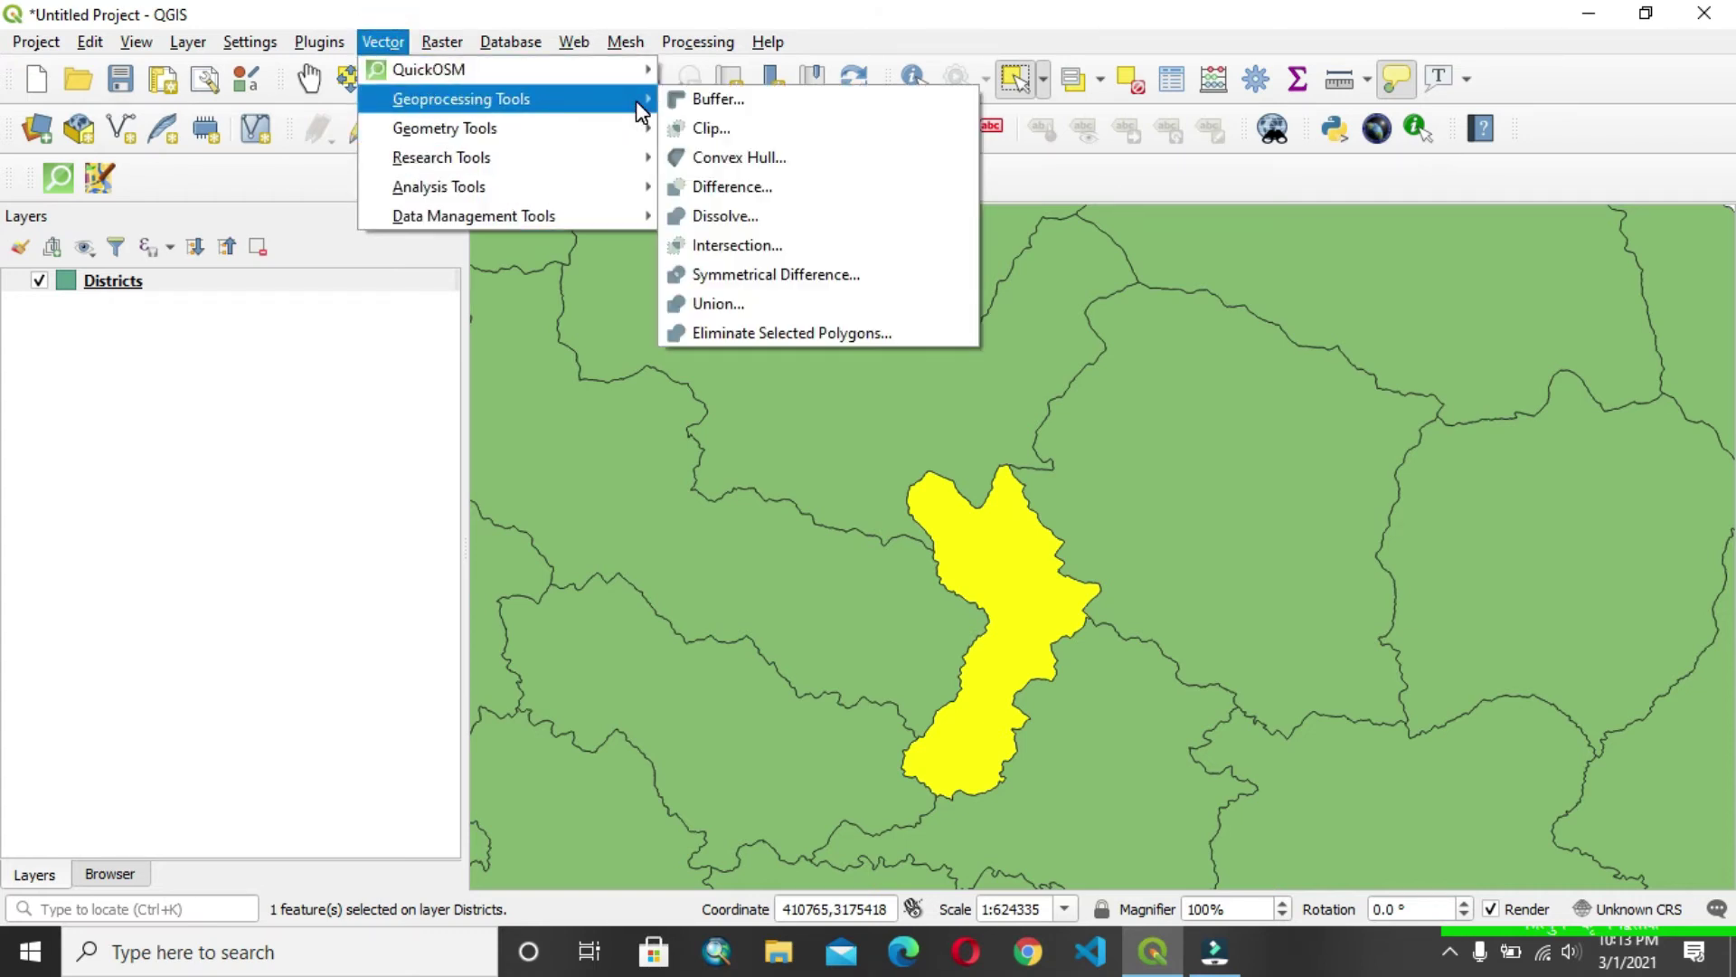
click(707, 127)
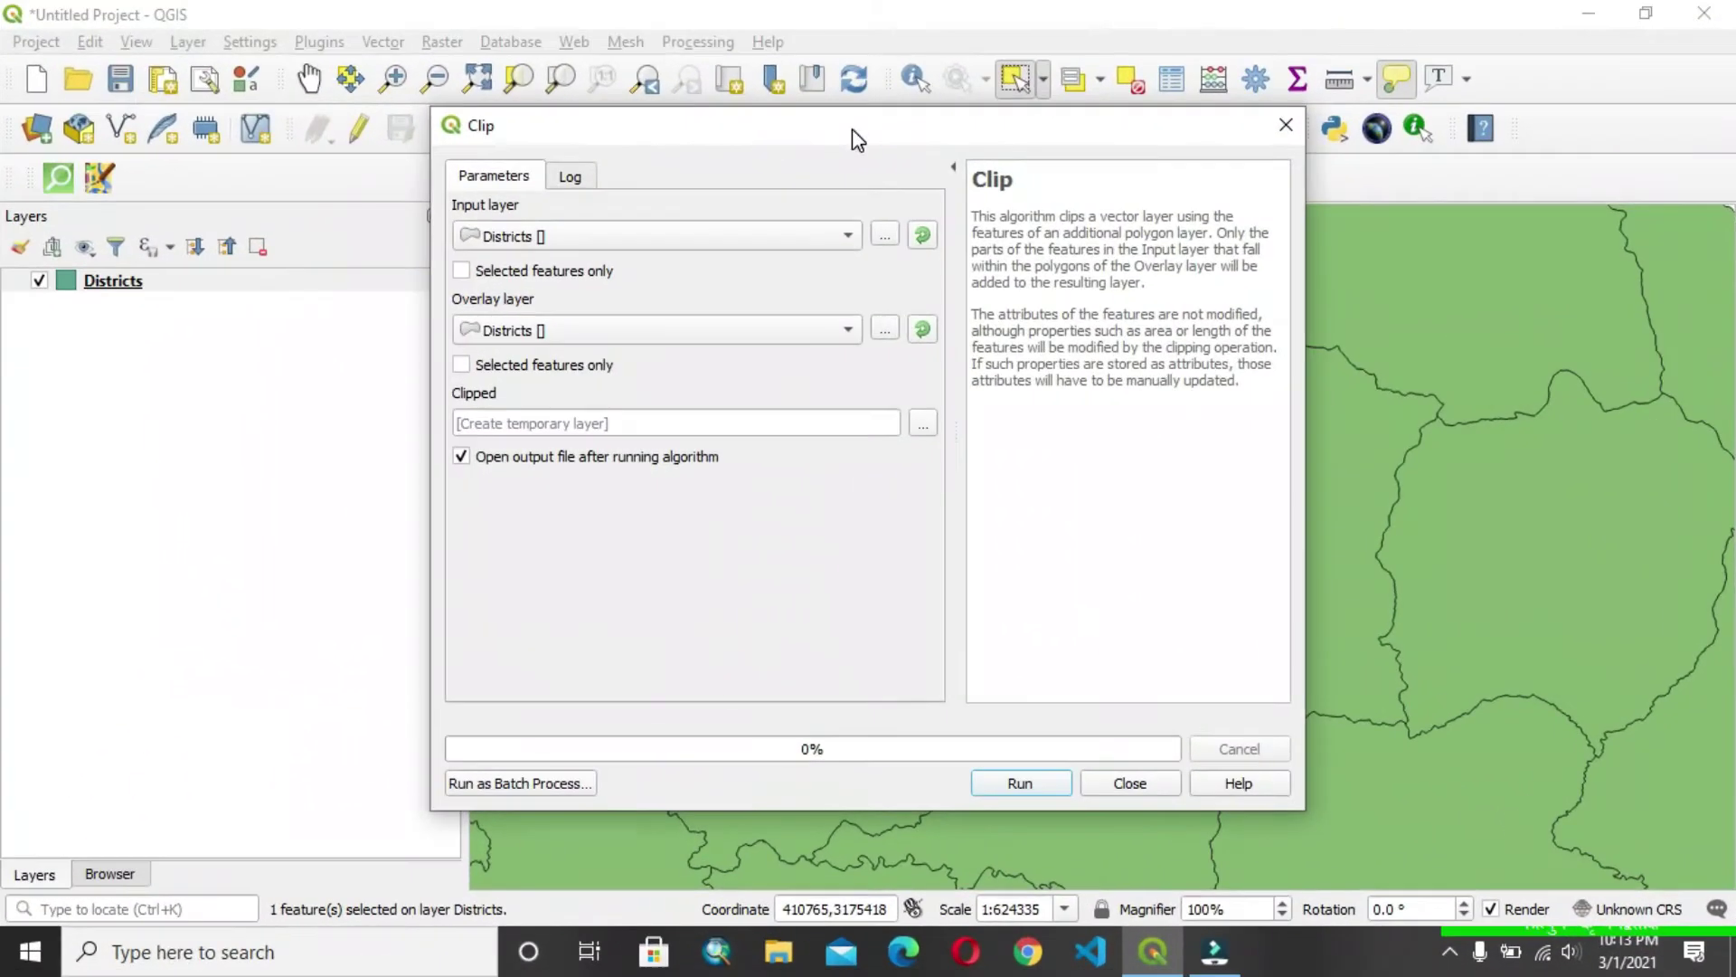
drag(852, 129, 1216, 123)
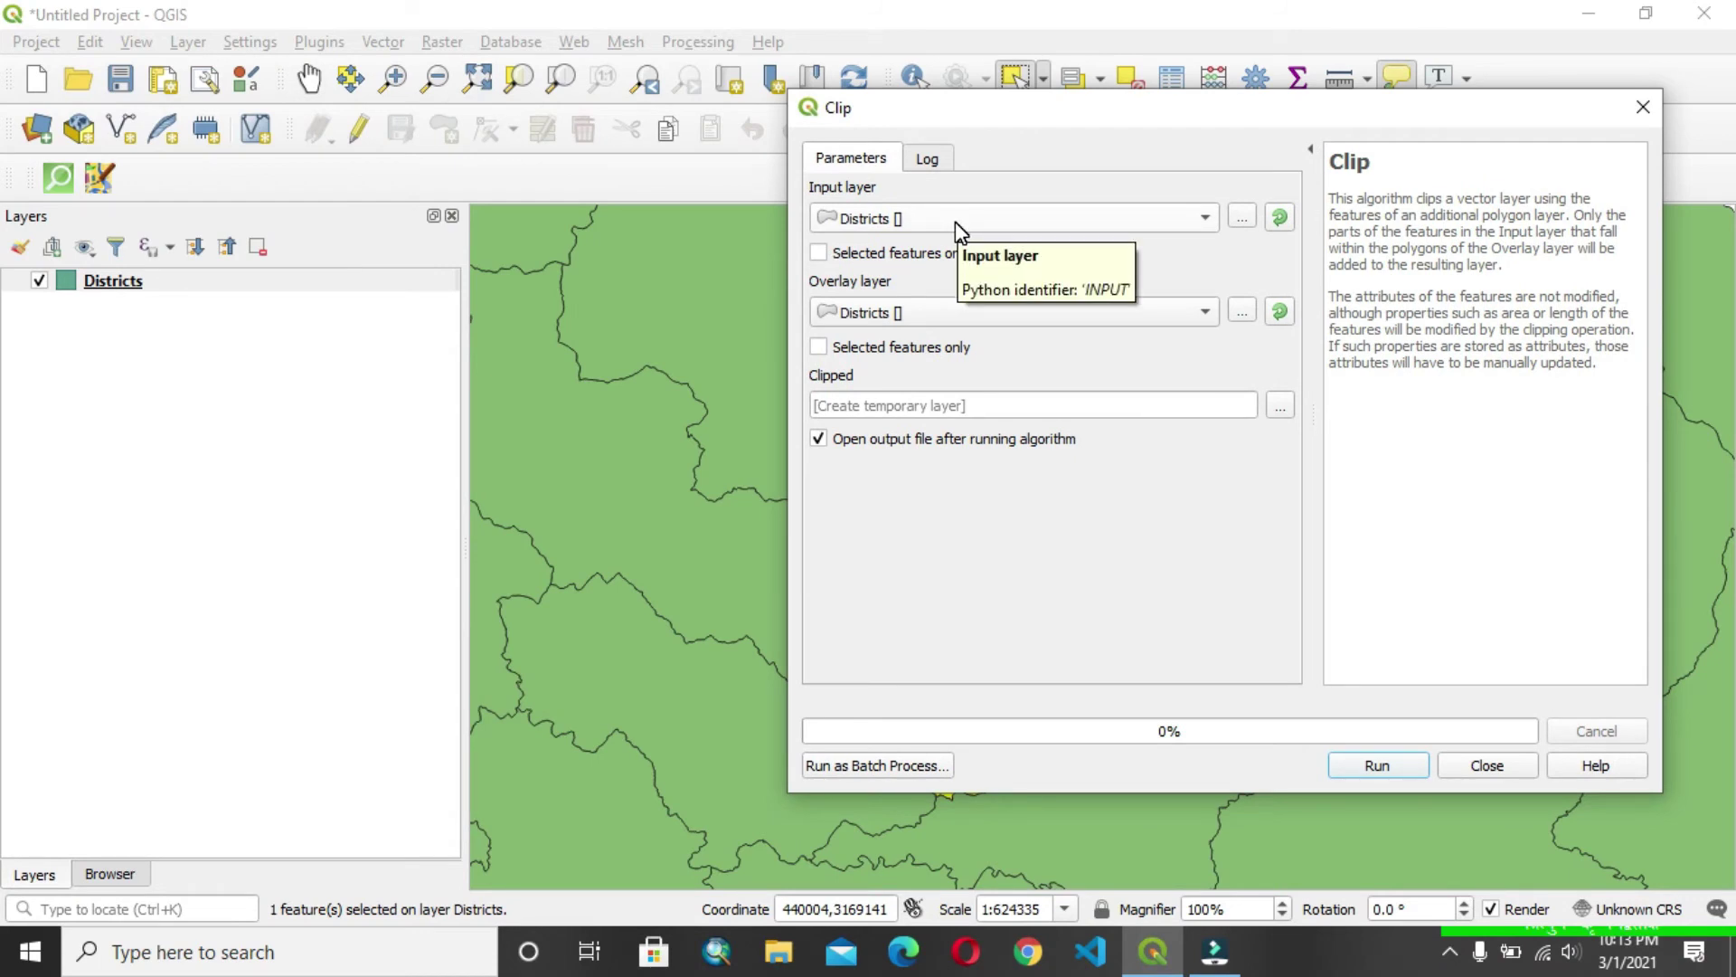
click(819, 347)
scroll(593, 686, down, 1)
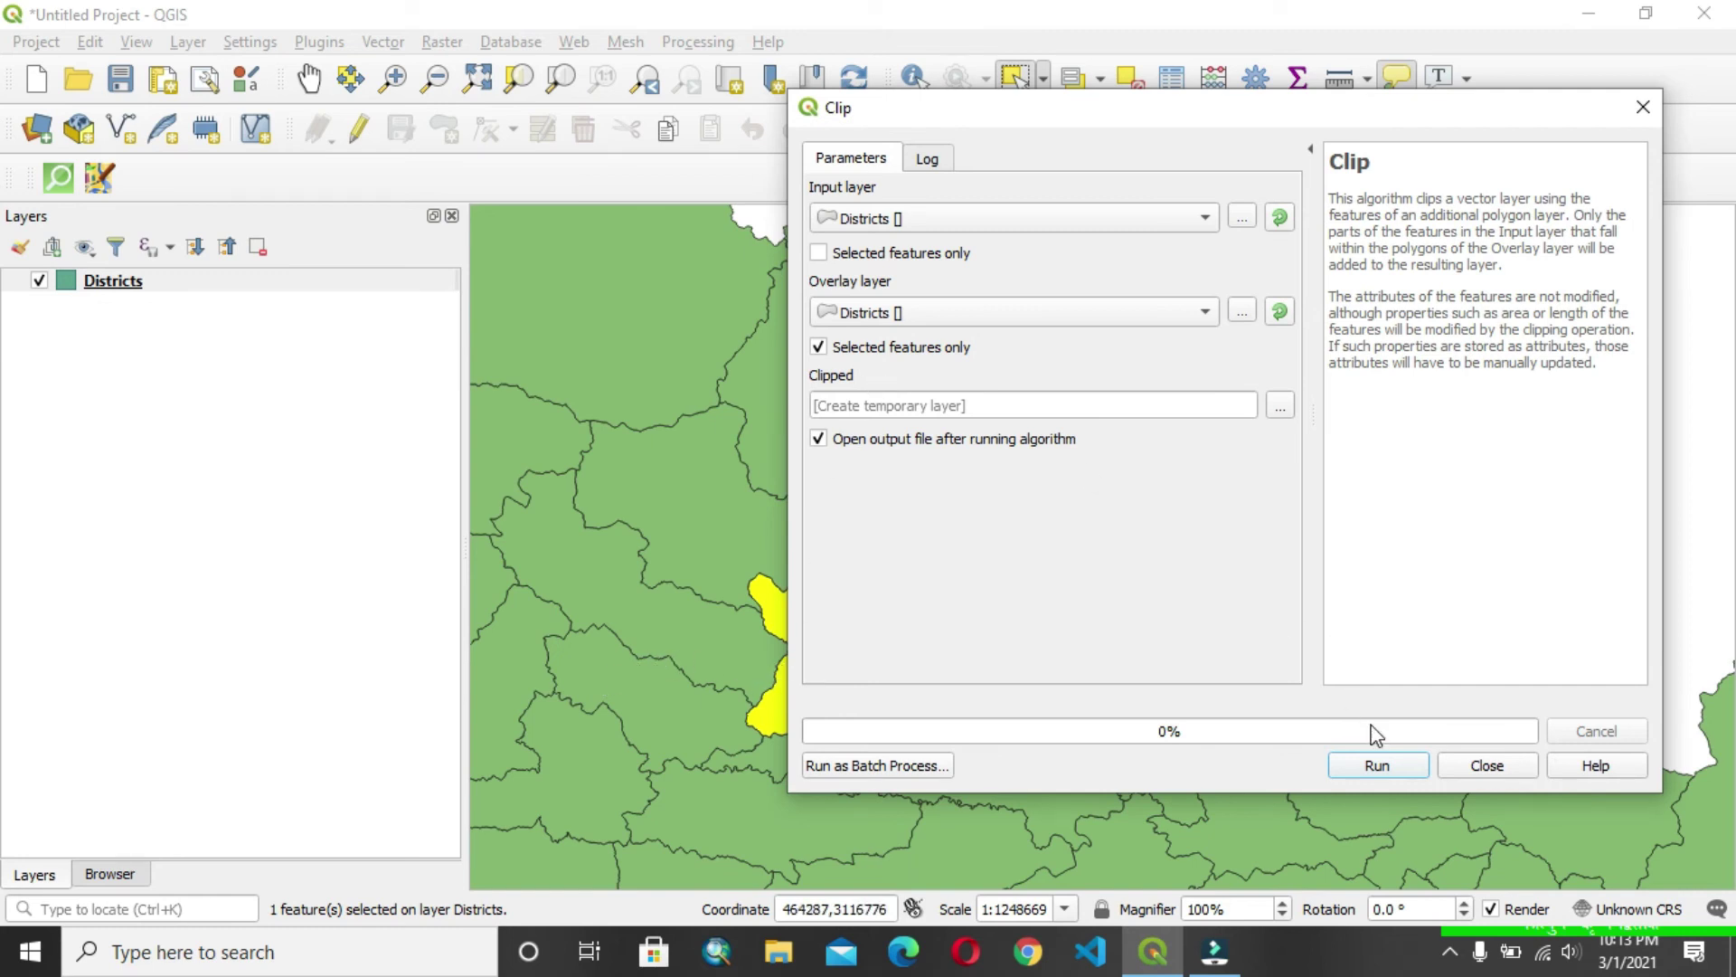
click(1377, 765)
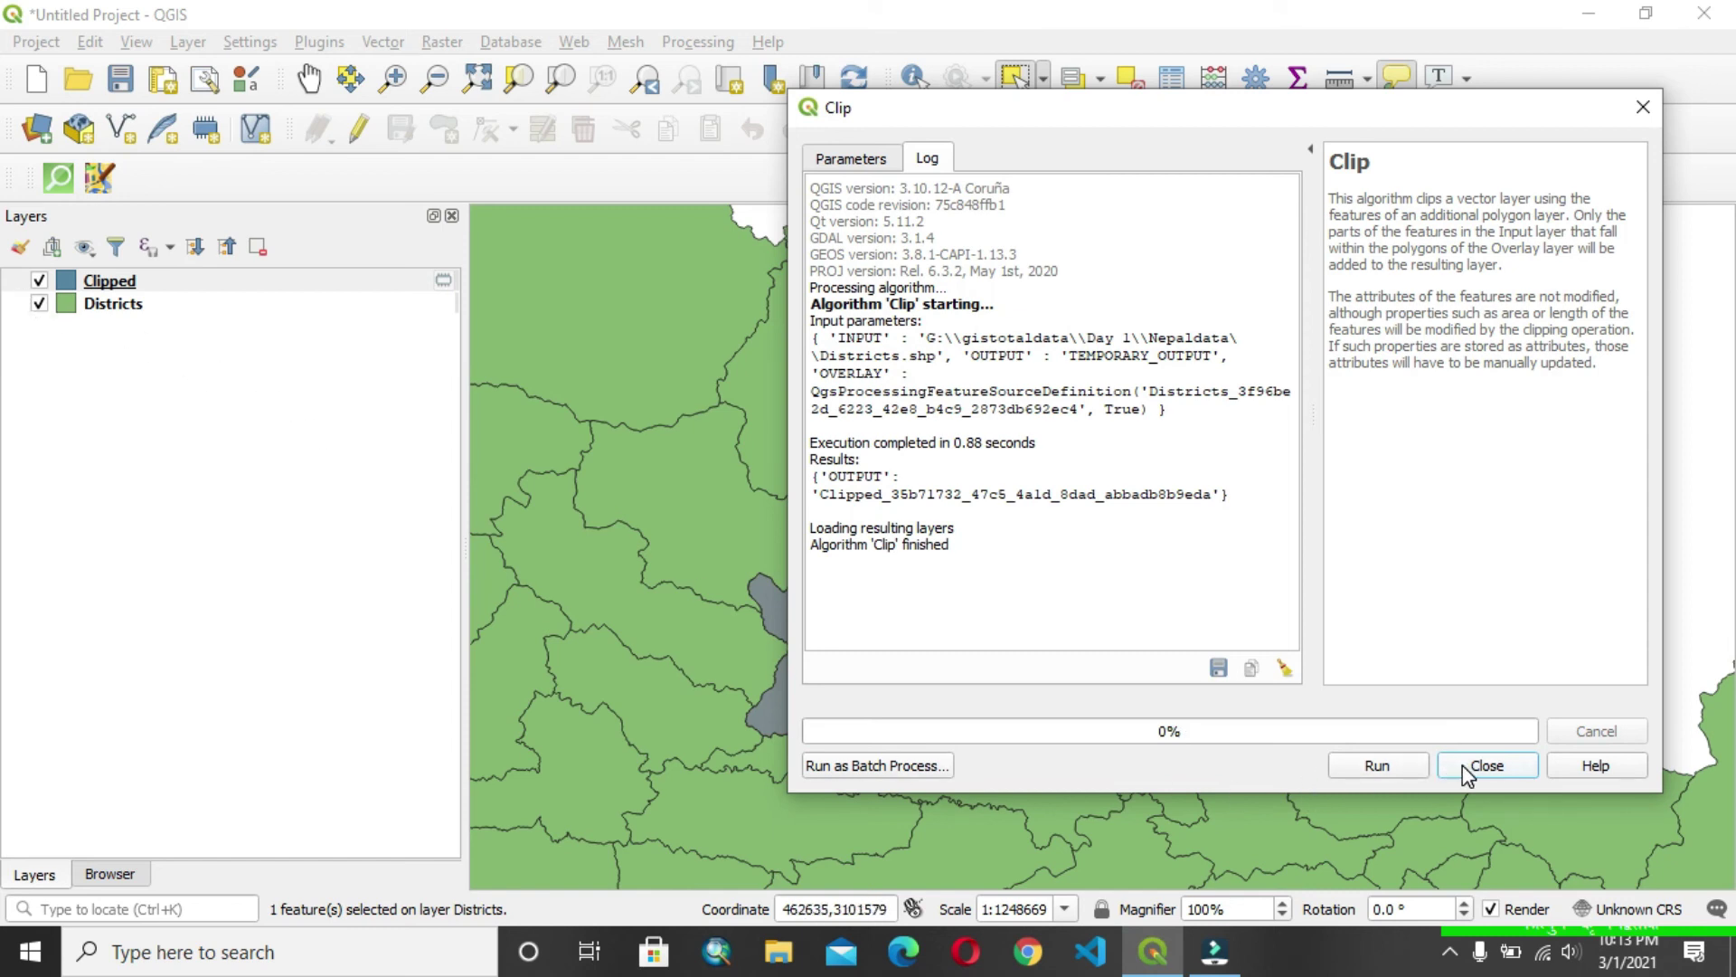
Close the Clip dialog, hide Districts, and pan the clipped district toward the centre.
click(1462, 766)
click(38, 304)
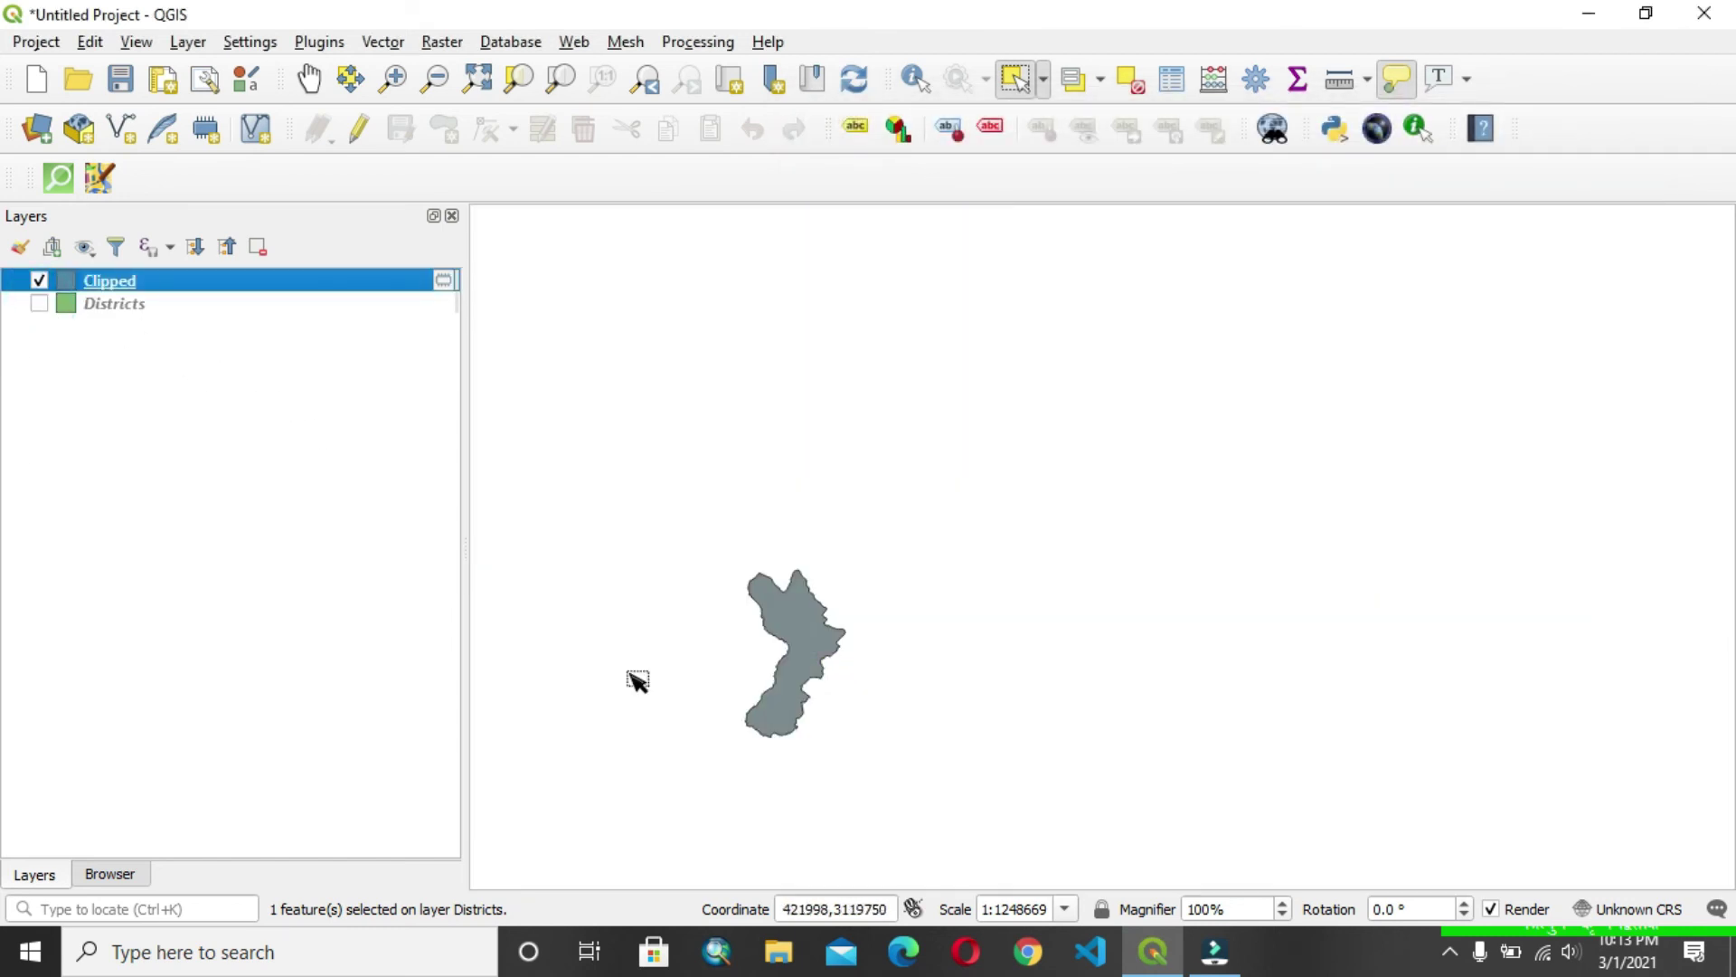
click(310, 79)
drag(795, 664, 913, 476)
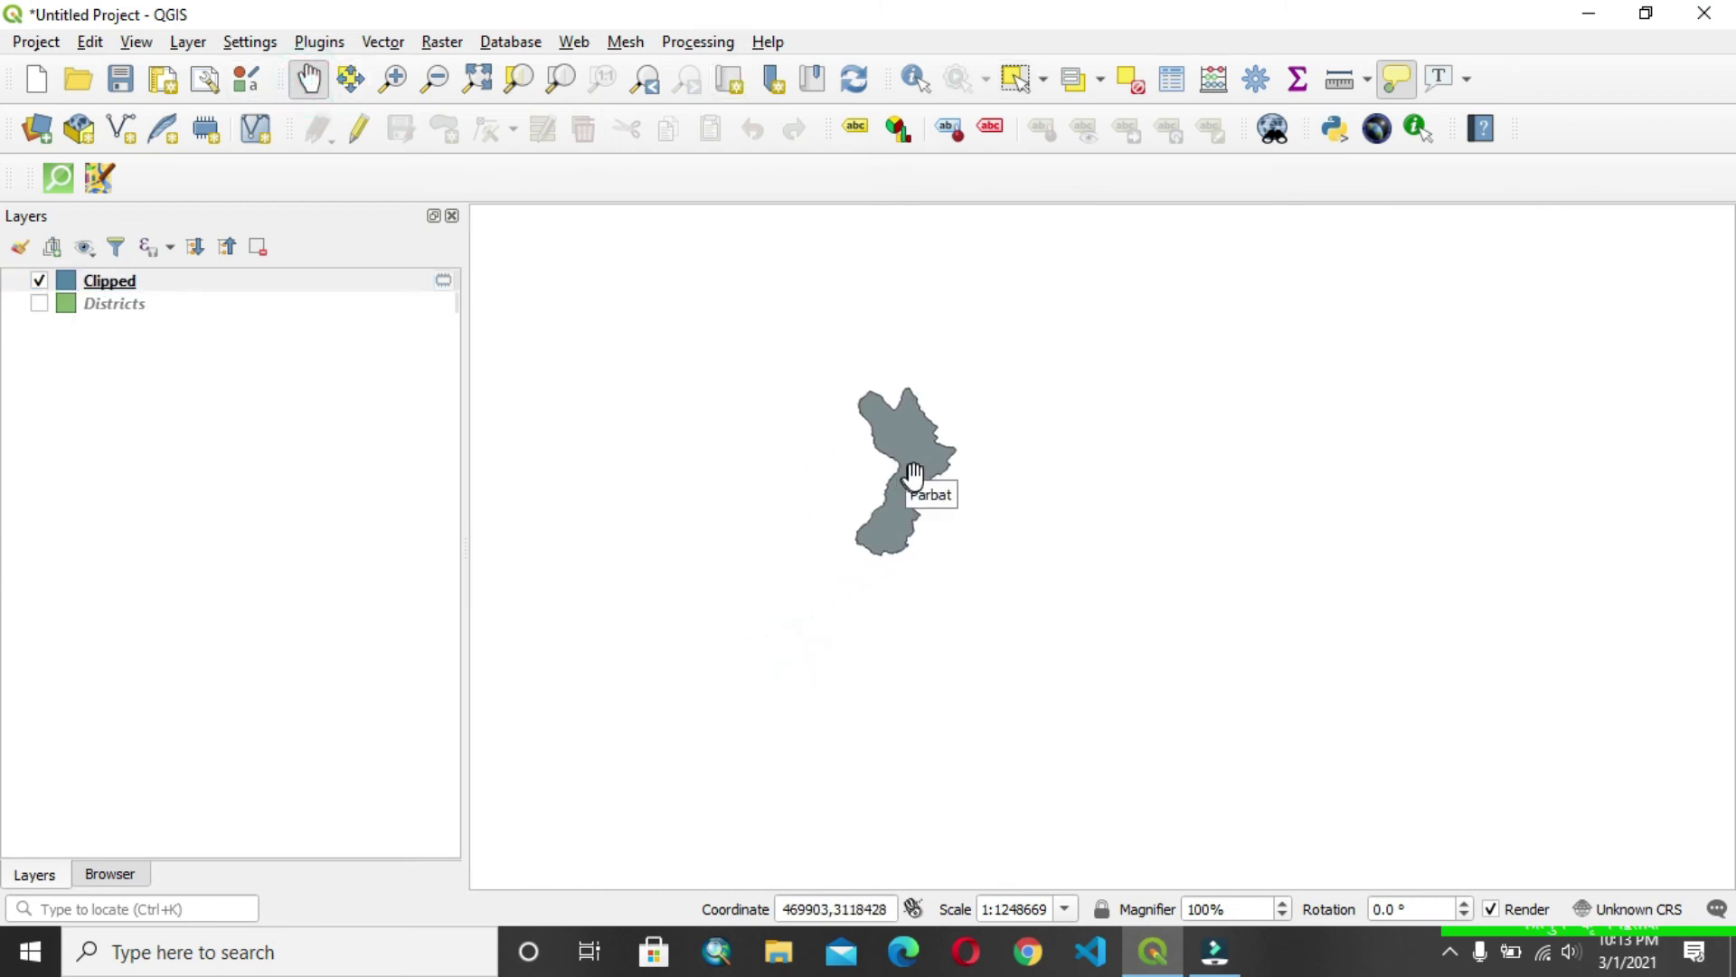